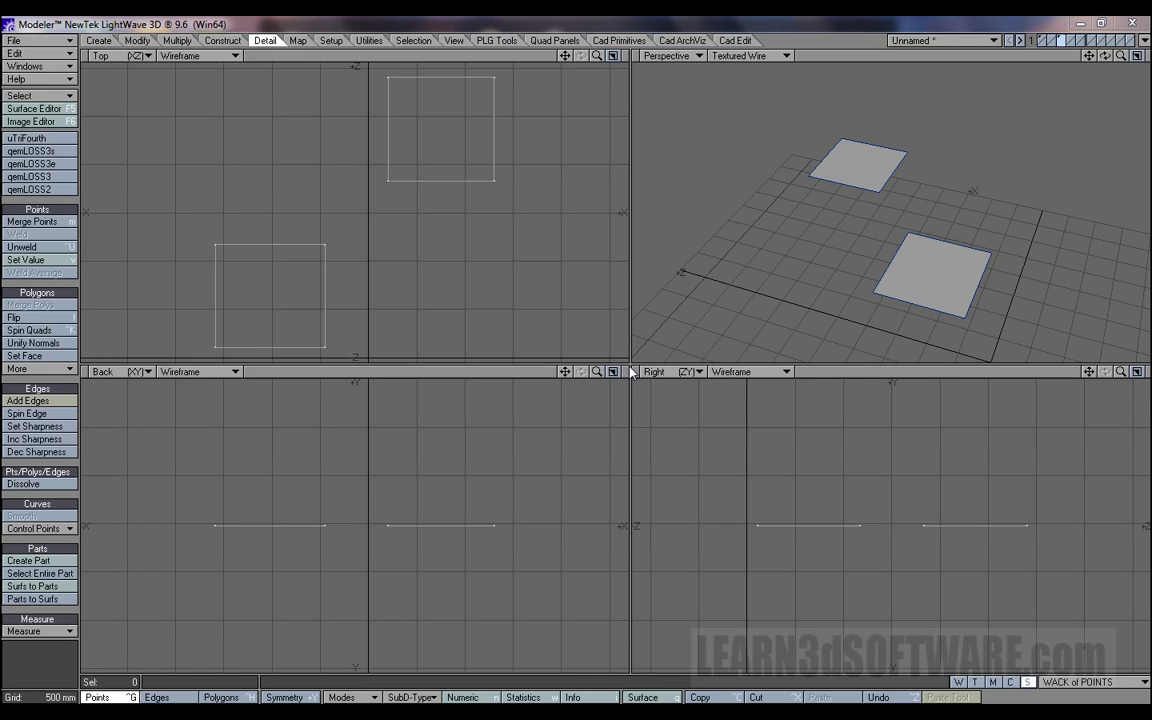
Step: Enlarge the Top viewport by moving the junction between the four viewports outward
{"action": "left_click_drag", "start_coordinate": [630, 365], "coordinate": [673, 464]}
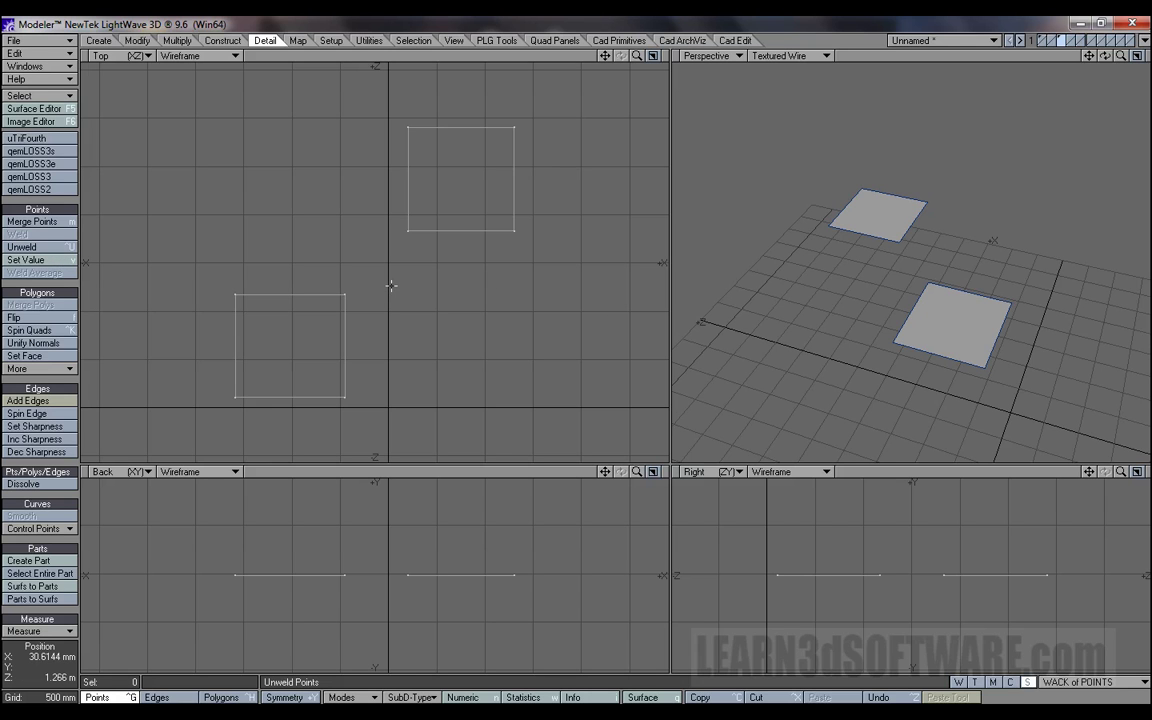
Step: Try moving only the upper-right corner point of the lower-left square, and undo the change
{"action": "key", "text": "ctrl+t"}
{"action": "mouse_move", "coordinate": [314, 264]}
{"action": "left_mouse_down"}
{"action": "mouse_move", "coordinate": [337, 227]}
{"action": "mouse_move", "coordinate": [289, 159]}
{"action": "mouse_move", "coordinate": [260, 296]}
{"action": "mouse_move", "coordinate": [374, 244]}
{"action": "mouse_move", "coordinate": [315, 256]}
{"action": "left_mouse_up"}
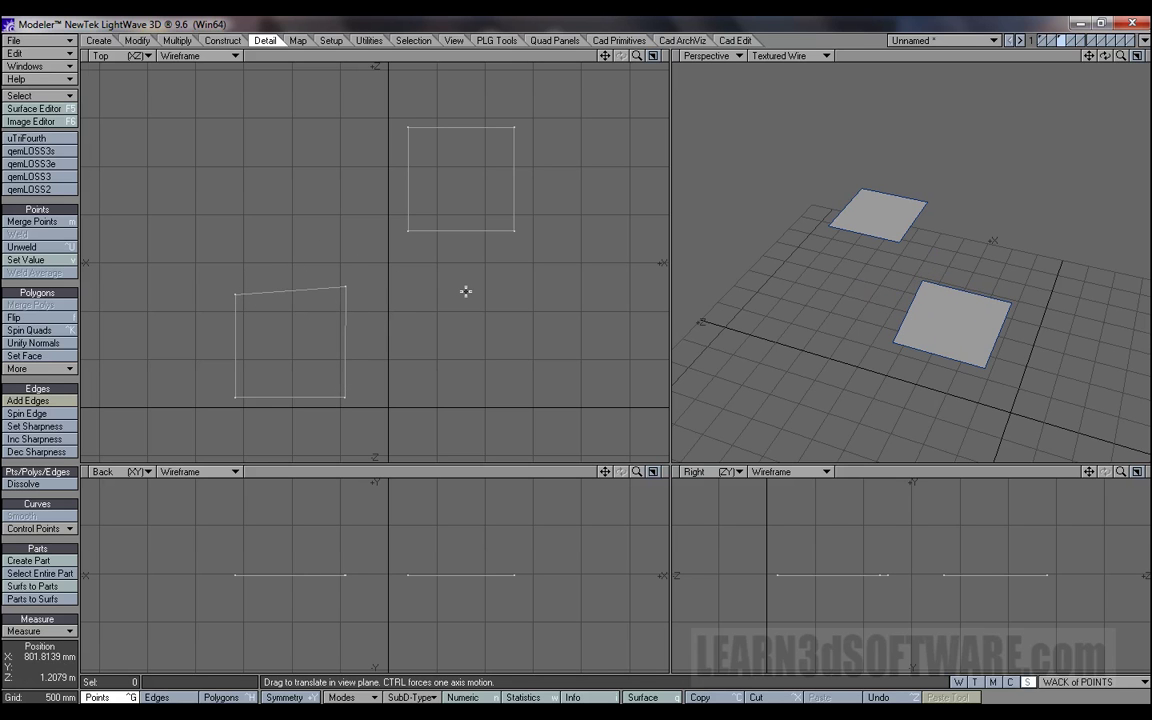
{"action": "left_click", "coordinate": [345, 288]}
{"action": "key", "text": "/"}
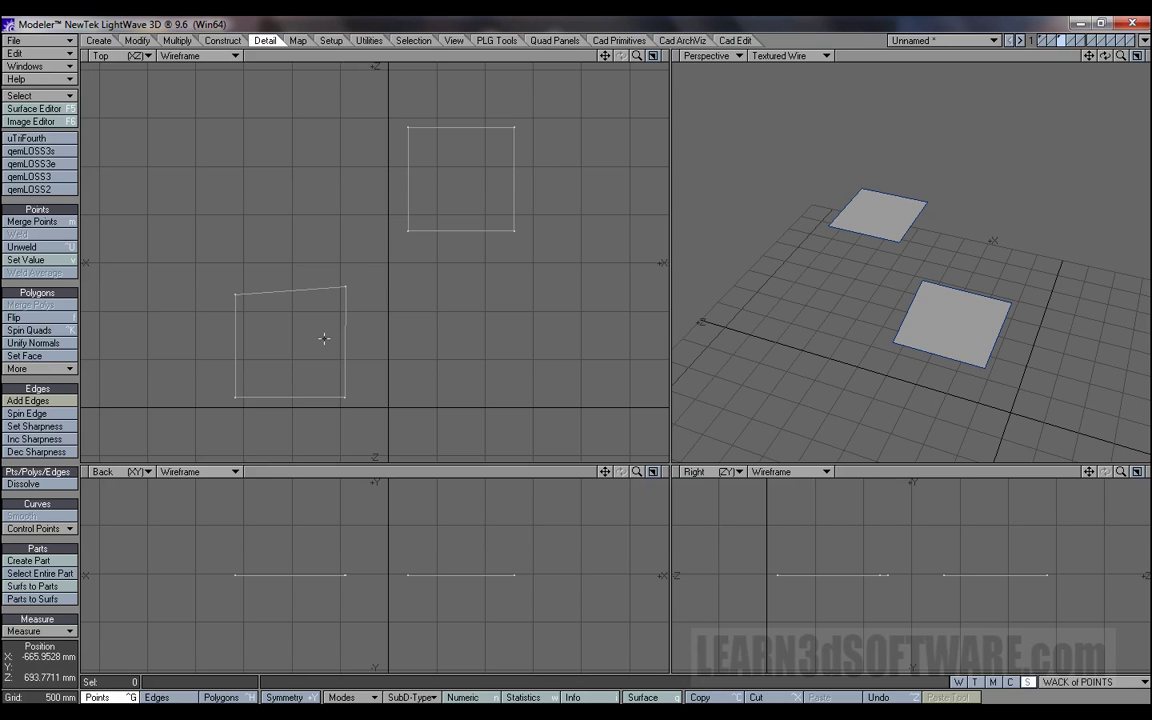
{"action": "key", "text": "u"}
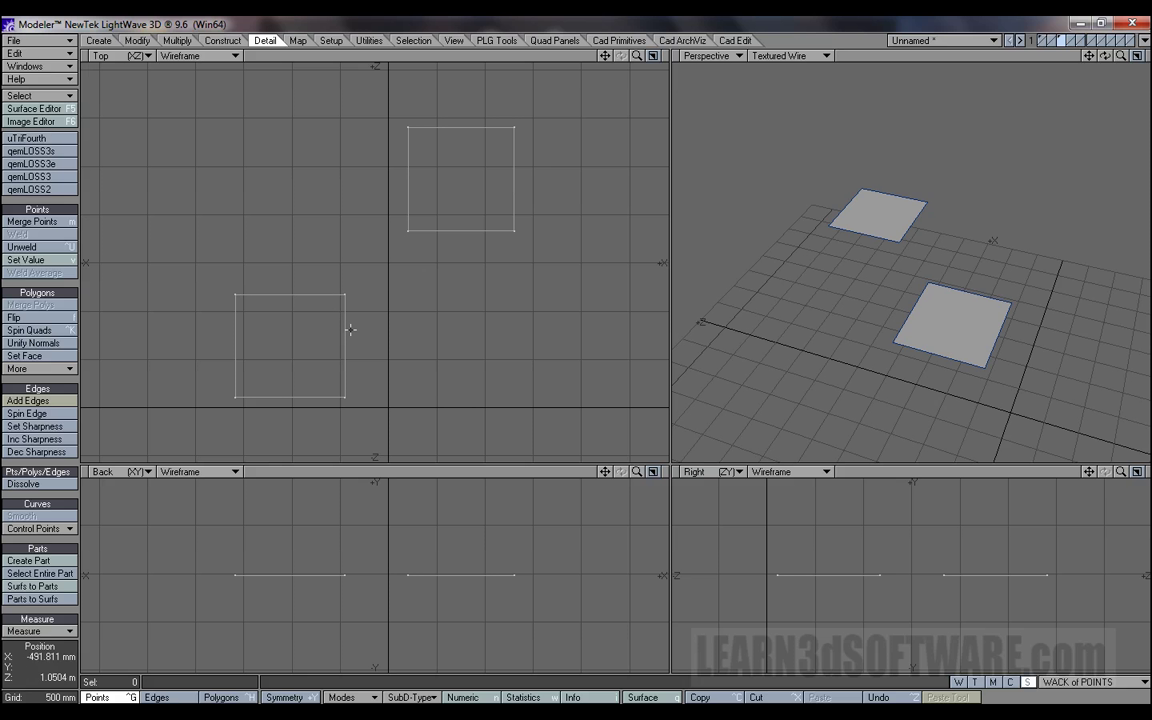
Step: Move the lower-left square about 620 mm in X and 1.73 m in Z, beside the other square, and deselect it
{"action": "key", "text": "ctrl+h"}
{"action": "key", "text": "ctrl+h"}
{"action": "left_click", "coordinate": [291, 332]}
{"action": "key", "text": "t"}
{"action": "left_click_drag", "start_coordinate": [291, 332], "coordinate": [352, 166]}
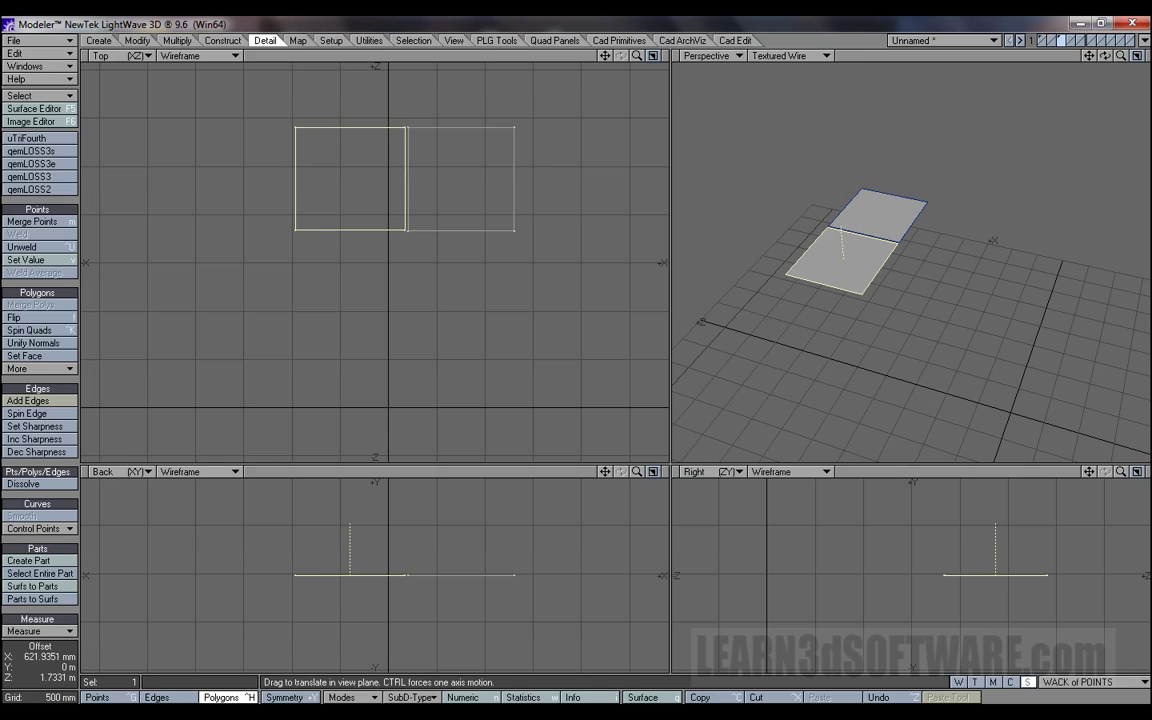
{"action": "key", "text": "space"}
{"action": "key", "text": "slash"}
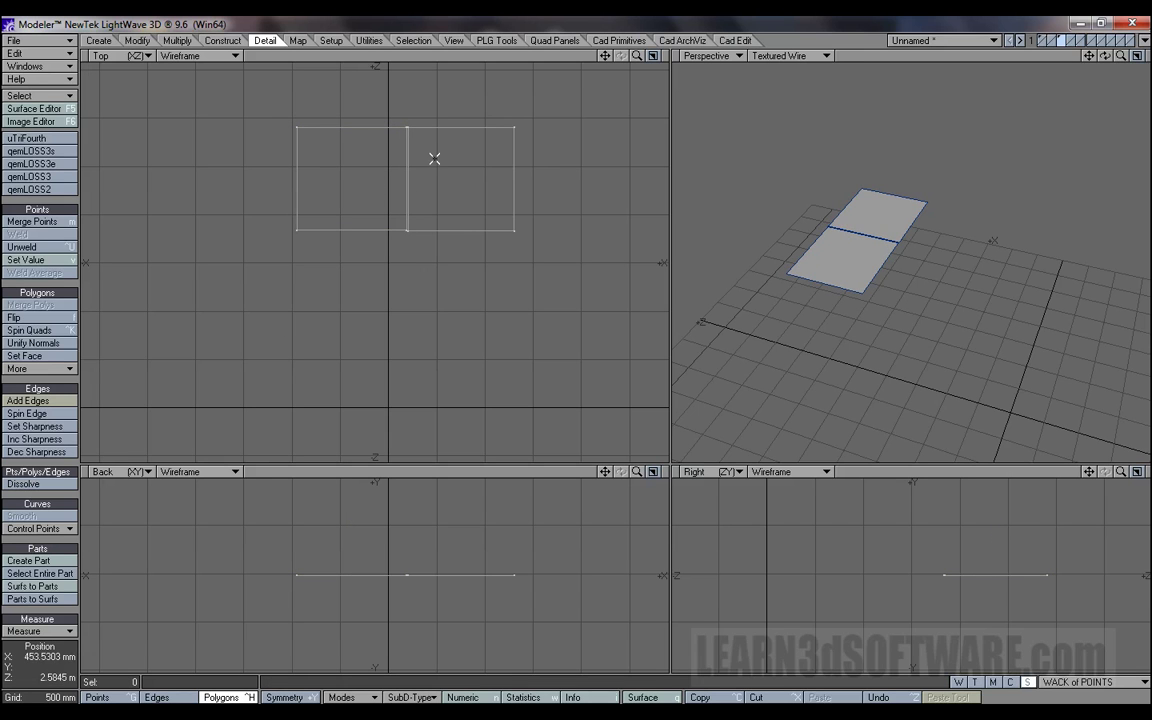
Step: Weld the pair of neighbouring corner points at each end of the seam between the two squares
{"action": "key", "text": "ctrl+g"}
{"action": "mouse_move", "coordinate": [432, 152]}
{"action": "right_mouse_down"}
{"action": "mouse_move", "coordinate": [391, 147]}
{"action": "mouse_move", "coordinate": [421, 131]}
{"action": "right_mouse_up"}
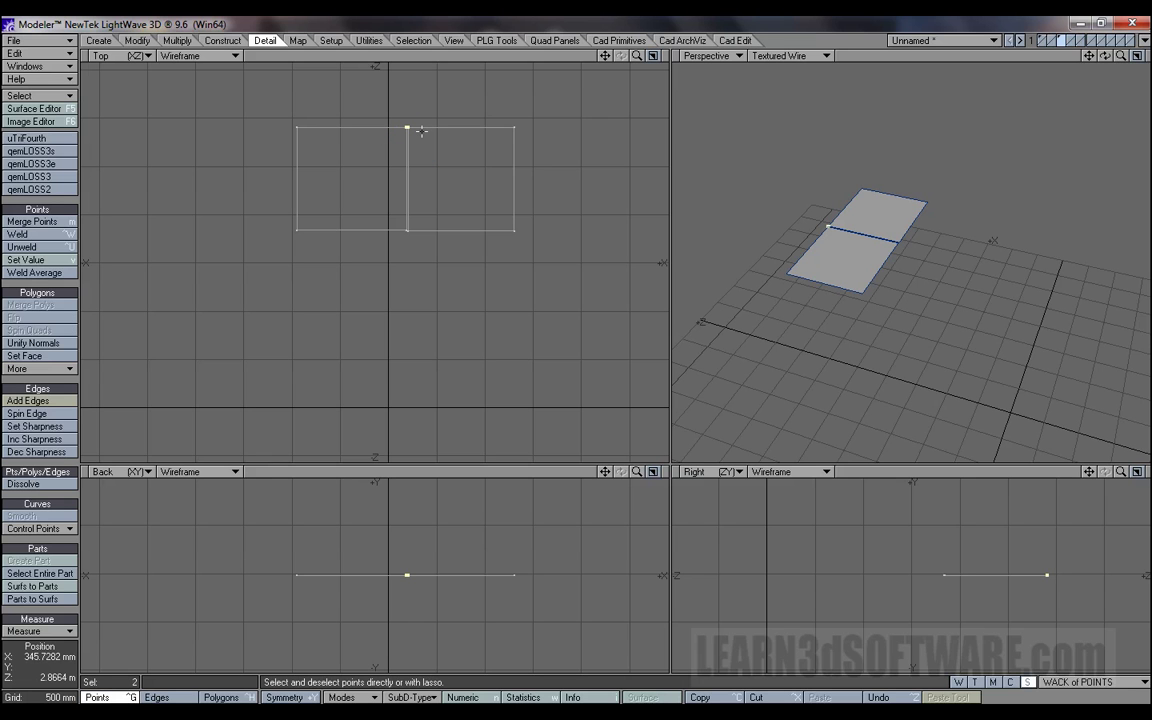
{"action": "key", "text": "ctrl+w"}
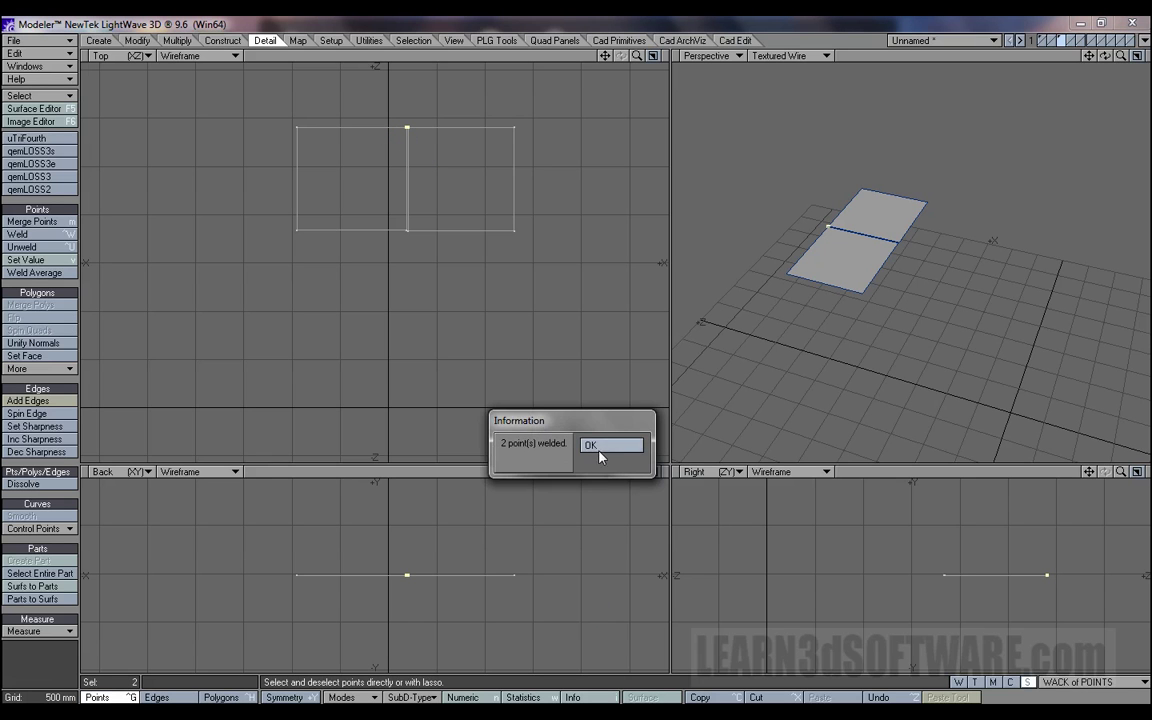
{"action": "left_click", "coordinate": [540, 402]}
{"action": "mouse_move", "coordinate": [371, 187]}
{"action": "right_mouse_down"}
{"action": "mouse_move", "coordinate": [442, 185]}
{"action": "mouse_move", "coordinate": [451, 212]}
{"action": "right_mouse_up"}
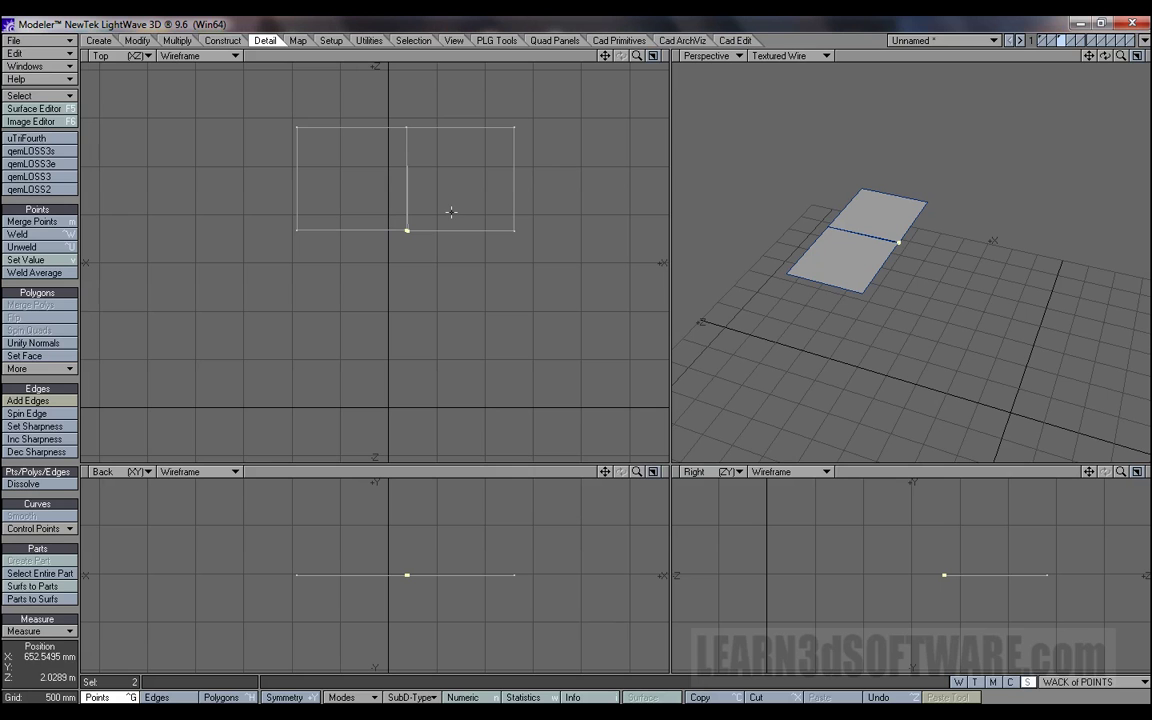
{"action": "key", "text": "ctrl+w"}
{"action": "left_click", "coordinate": [535, 406]}
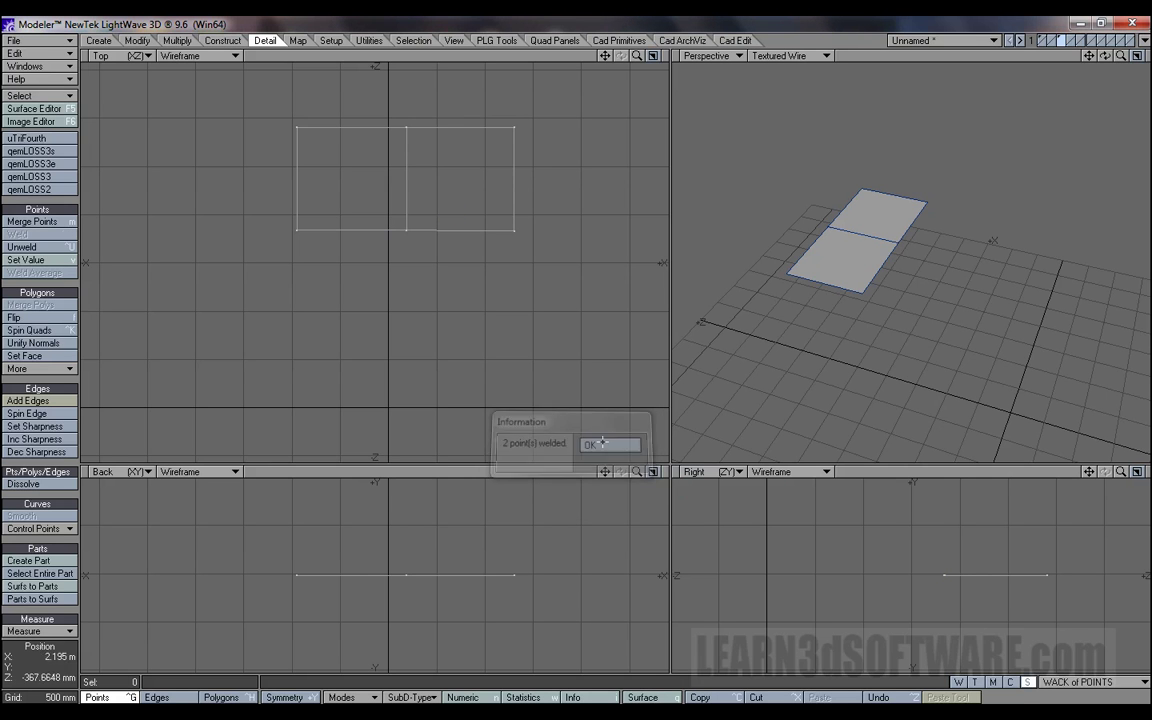
Step: Unweld the points of the two joined squares
{"action": "left_click_drag", "start_coordinate": [606, 56], "coordinate": [522, 200]}
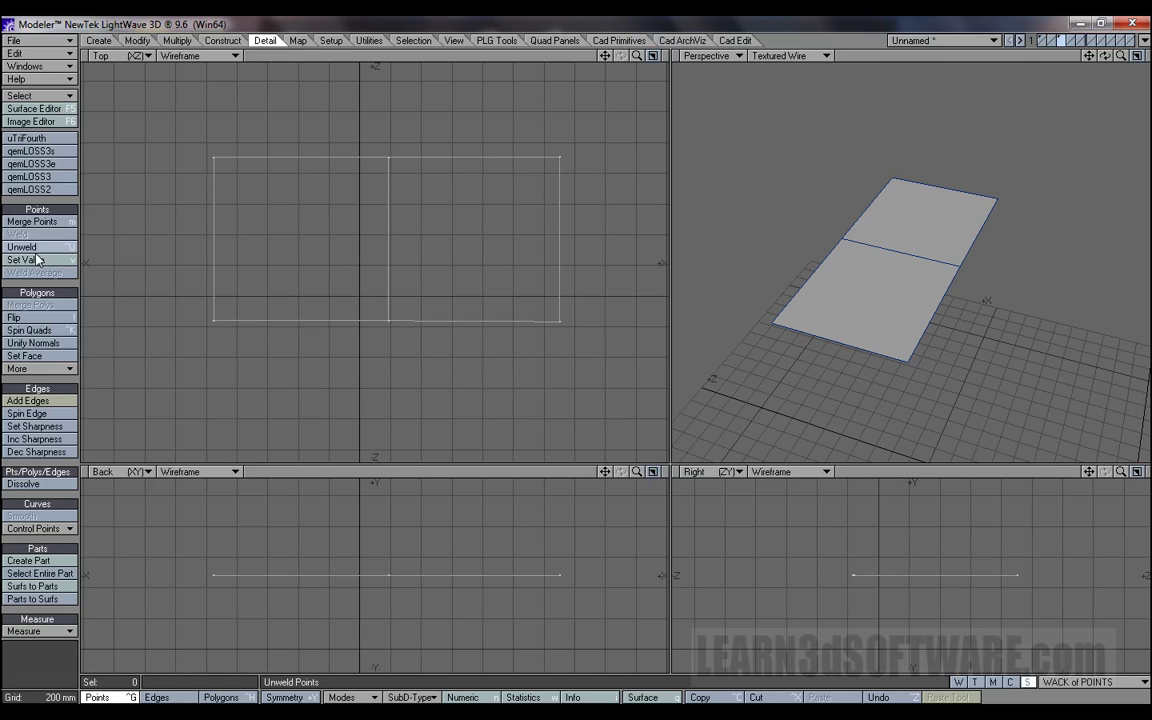
{"action": "left_click", "coordinate": [69, 252]}
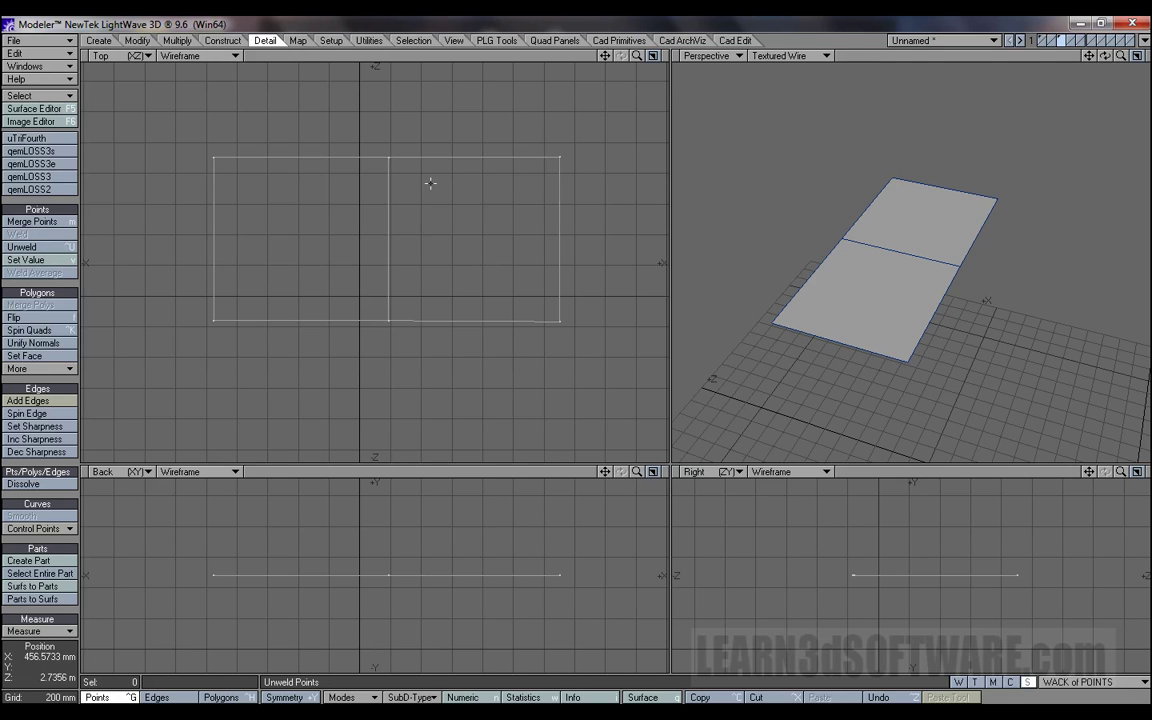
Step: Shift the upper and lower seam points between the squares slightly toward the right square
{"action": "key", "text": "ctrl+t"}
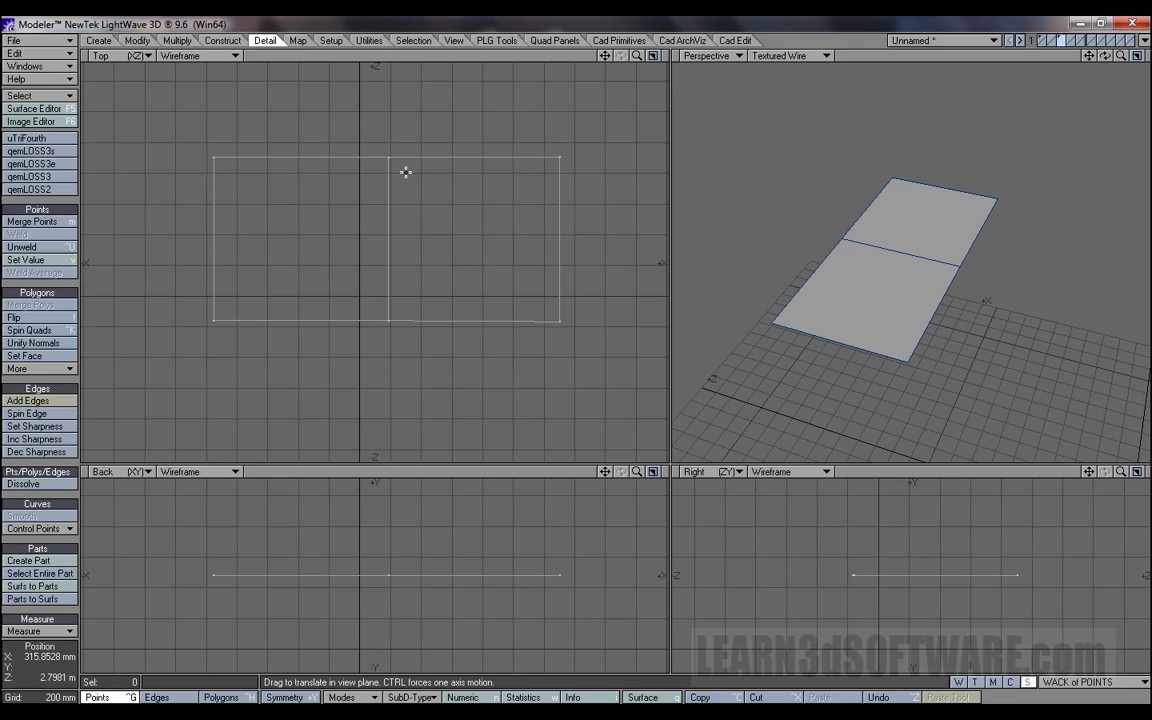
{"action": "left_click_drag", "start_coordinate": [388, 159], "coordinate": [351, 152]}
{"action": "mouse_move", "coordinate": [388, 319]}
{"action": "left_mouse_down"}
{"action": "mouse_move", "coordinate": [417, 350]}
{"action": "mouse_move", "coordinate": [386, 337]}
{"action": "mouse_move", "coordinate": [377, 321]}
{"action": "mouse_move", "coordinate": [390, 320]}
{"action": "left_mouse_up"}
{"action": "key", "text": "space"}
Step: Try moving the right square polygon away from the left one in the Top view, and undo the move
{"action": "key", "text": "space"}
{"action": "key", "text": "space"}
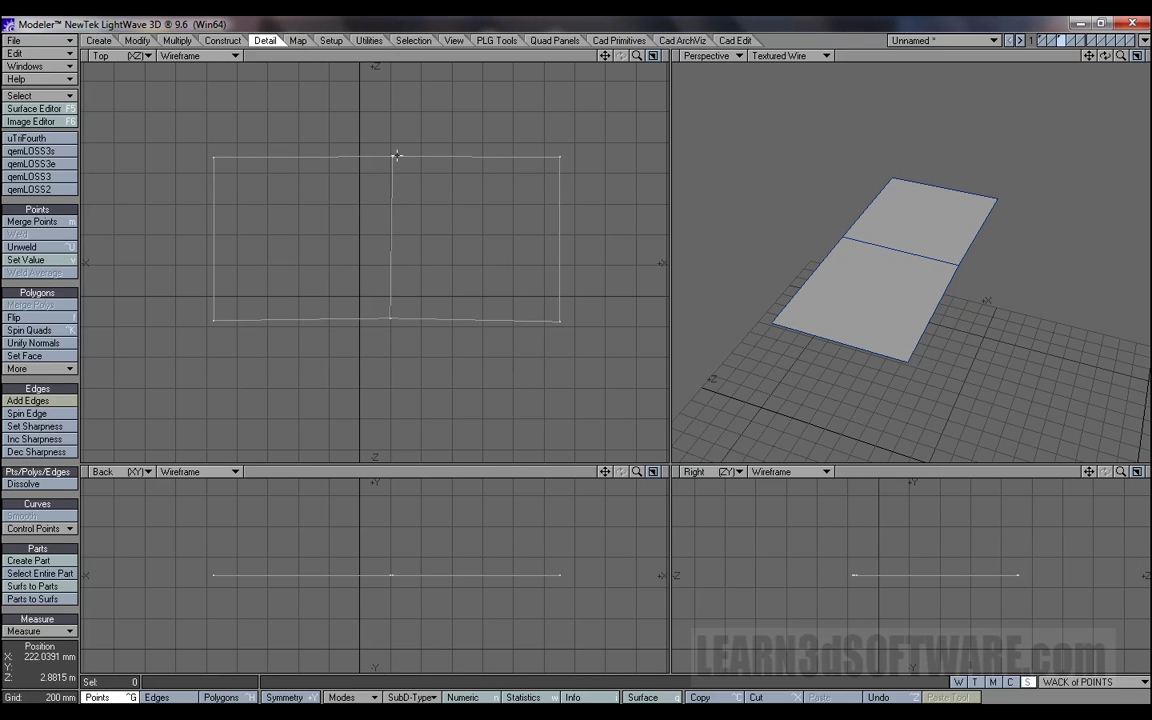
{"action": "left_click", "coordinate": [499, 165]}
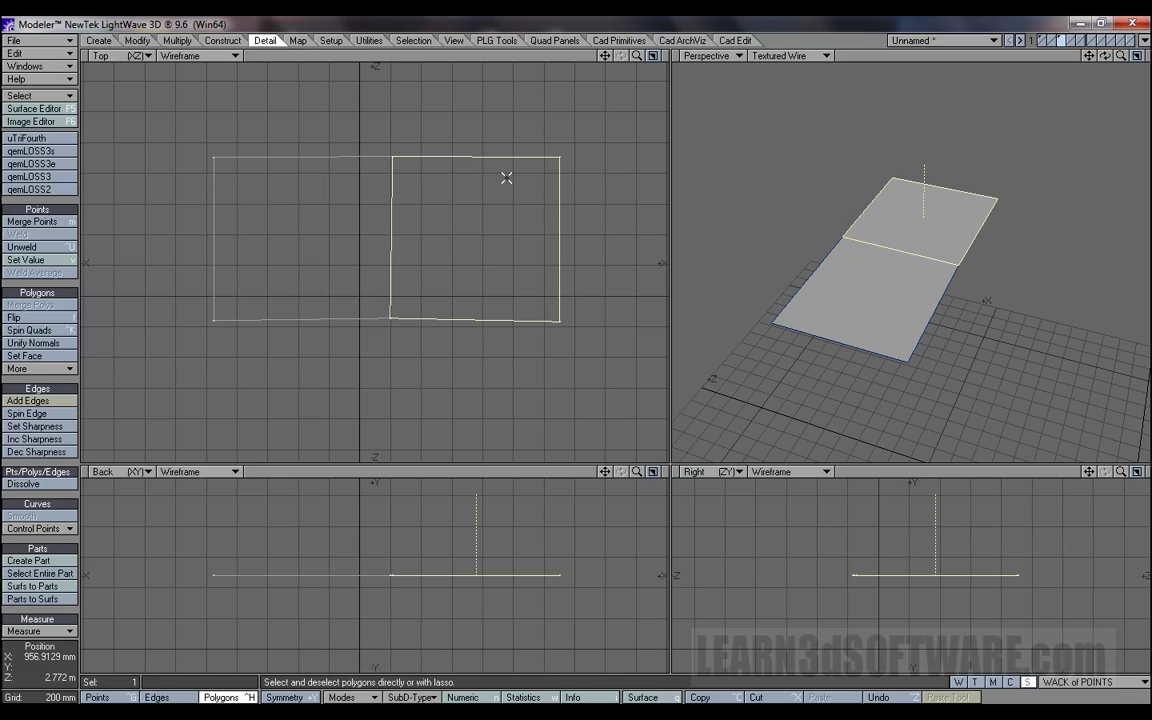
{"action": "key", "text": "t"}
{"action": "left_click_drag", "start_coordinate": [506, 177], "coordinate": [535, 177]}
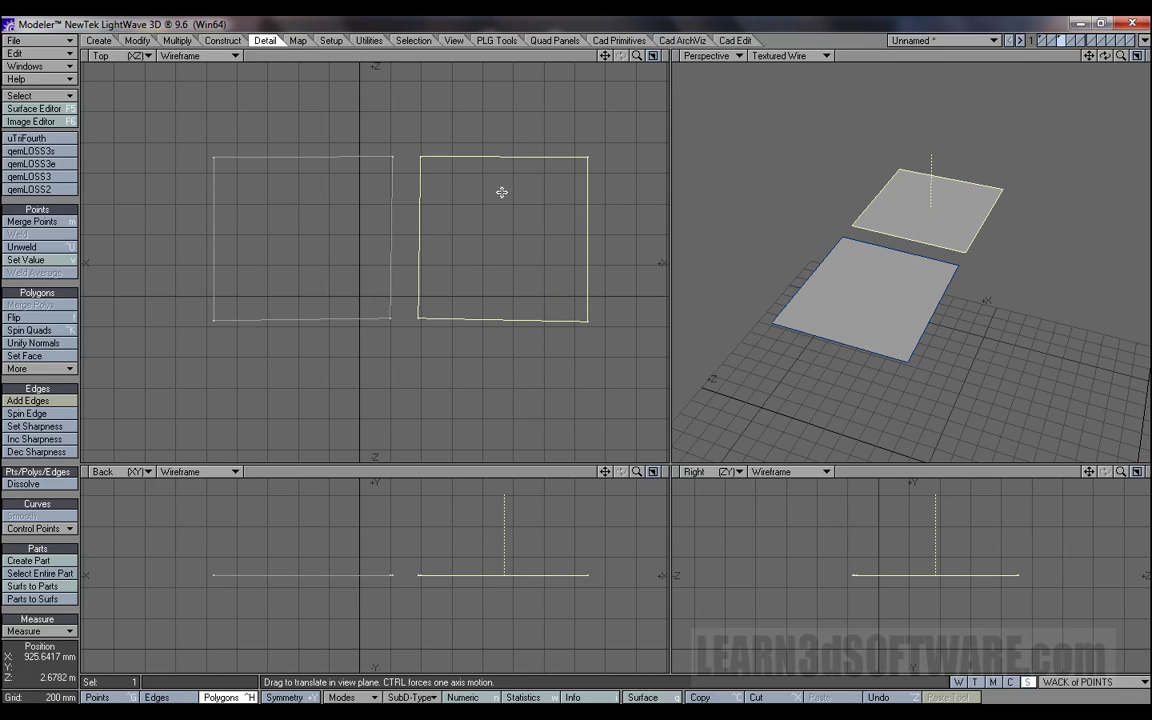
{"action": "key", "text": "u"}
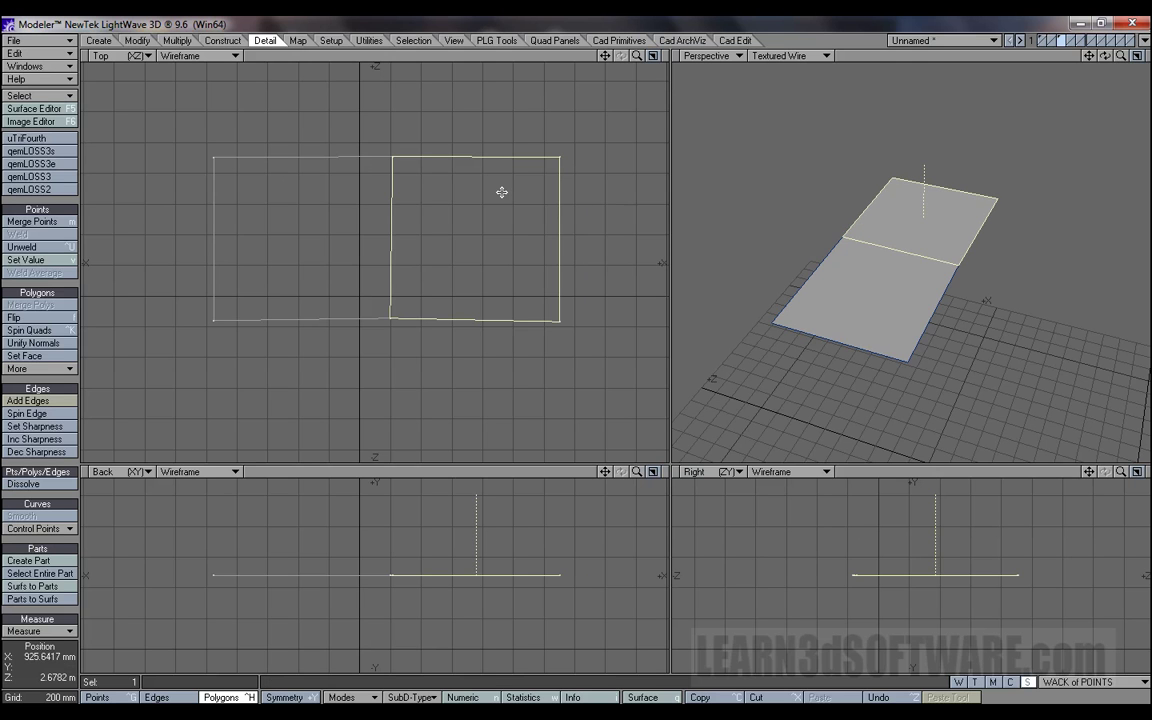
{"action": "key", "text": "/"}
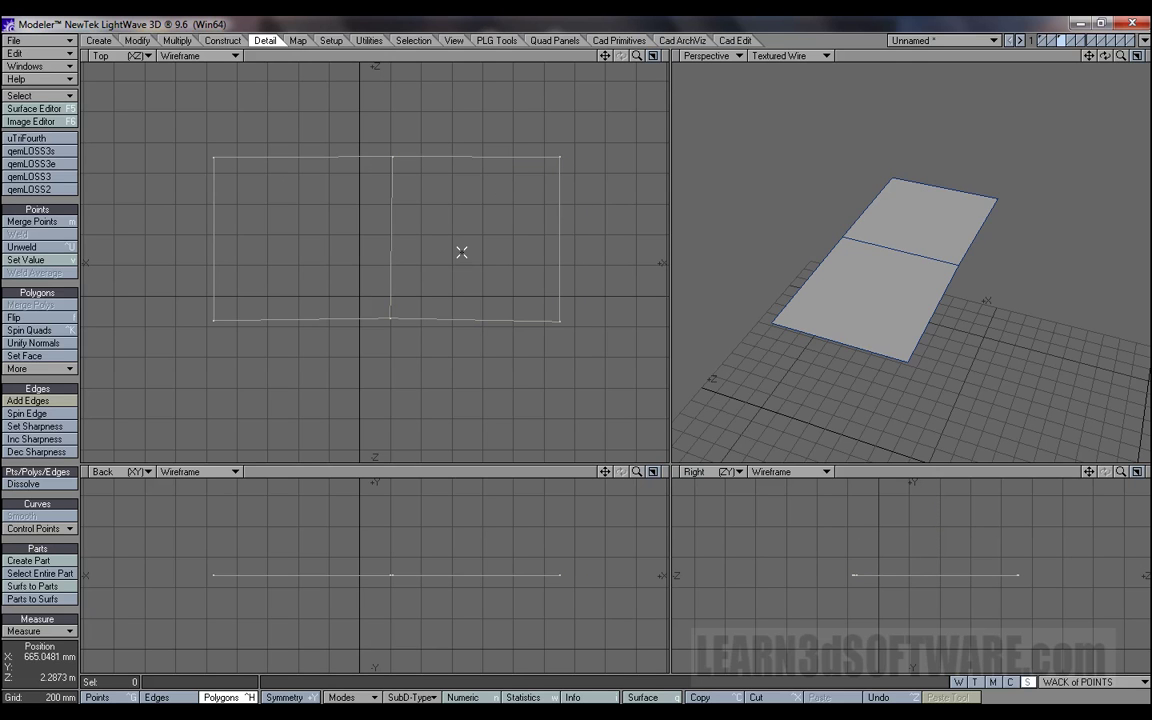
Step: Try pulling only the selected right square's two seam corners away from the left square, and undo both changes
{"action": "left_click", "coordinate": [514, 219]}
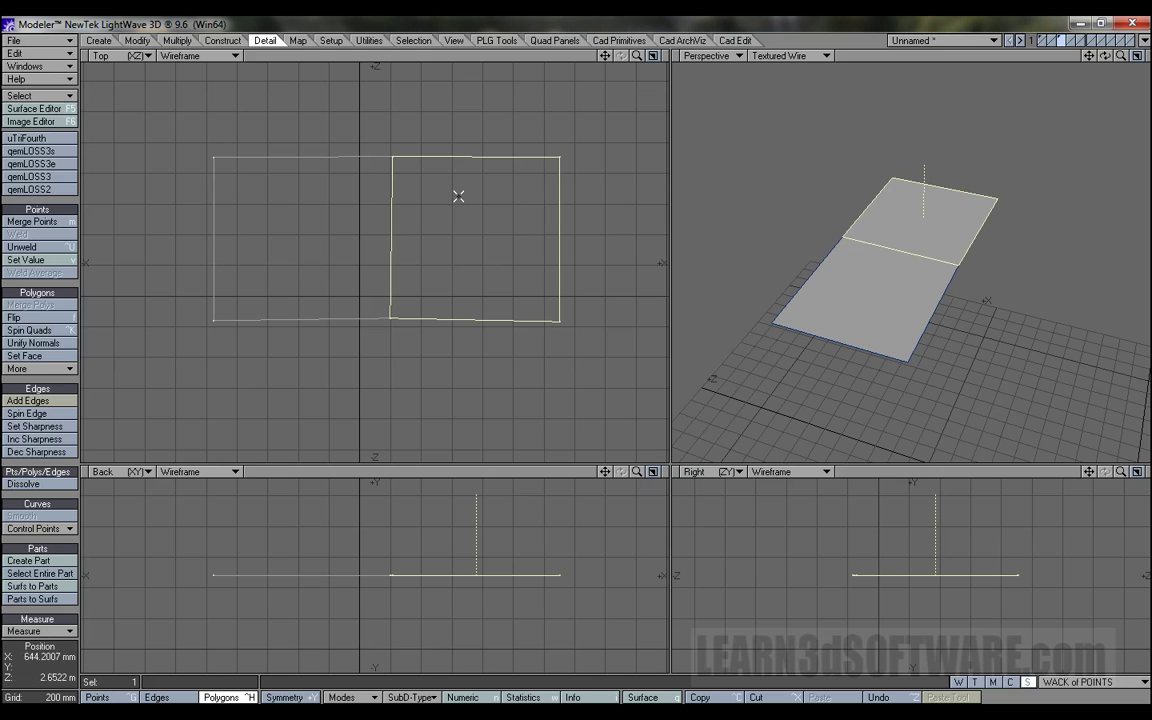
{"action": "key", "text": "t"}
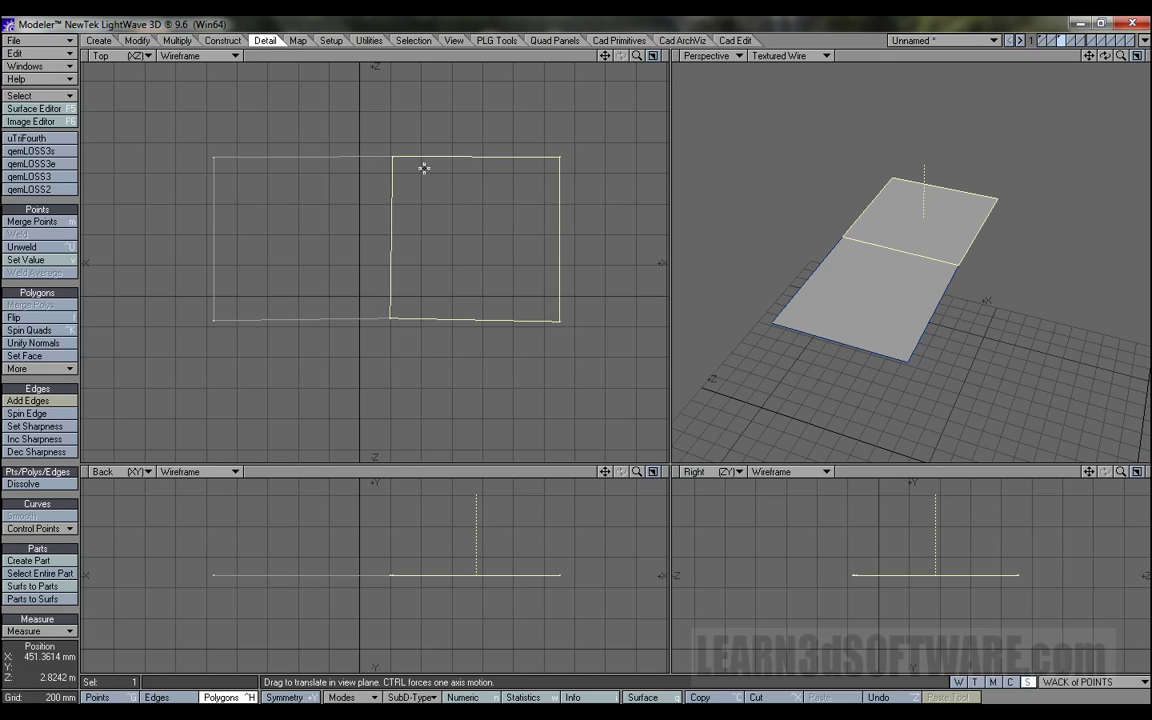
{"action": "left_click_drag", "start_coordinate": [335, 280], "coordinate": [423, 317]}
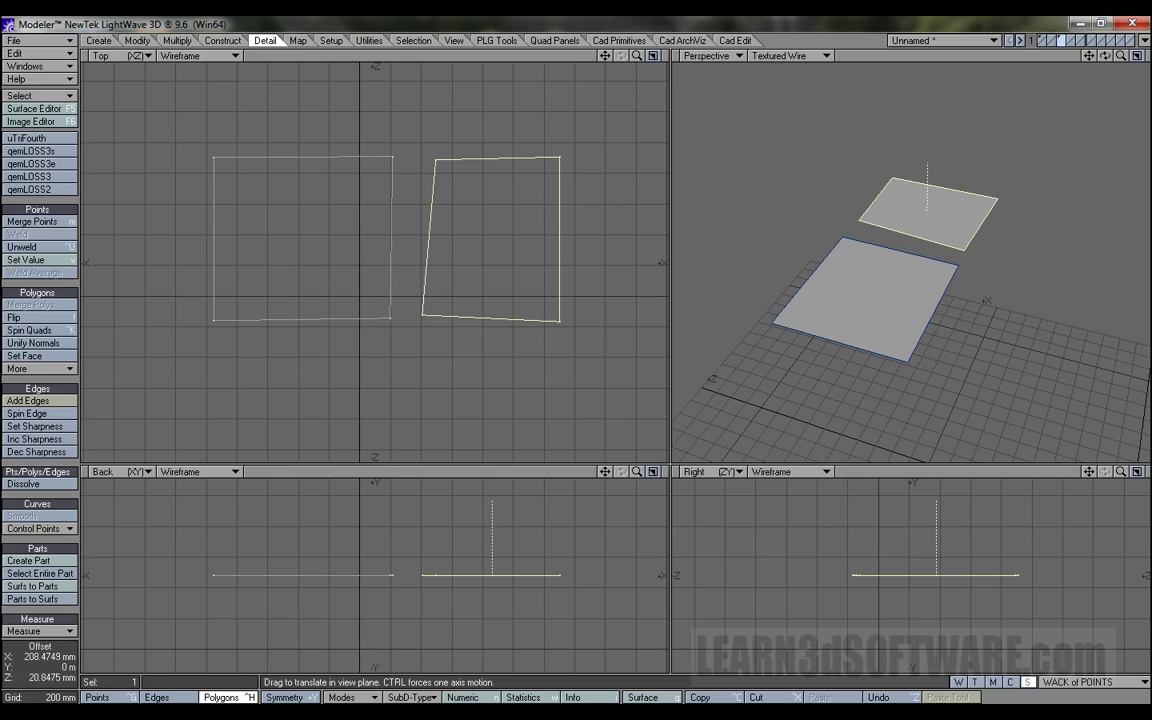
{"action": "key", "text": "u"}
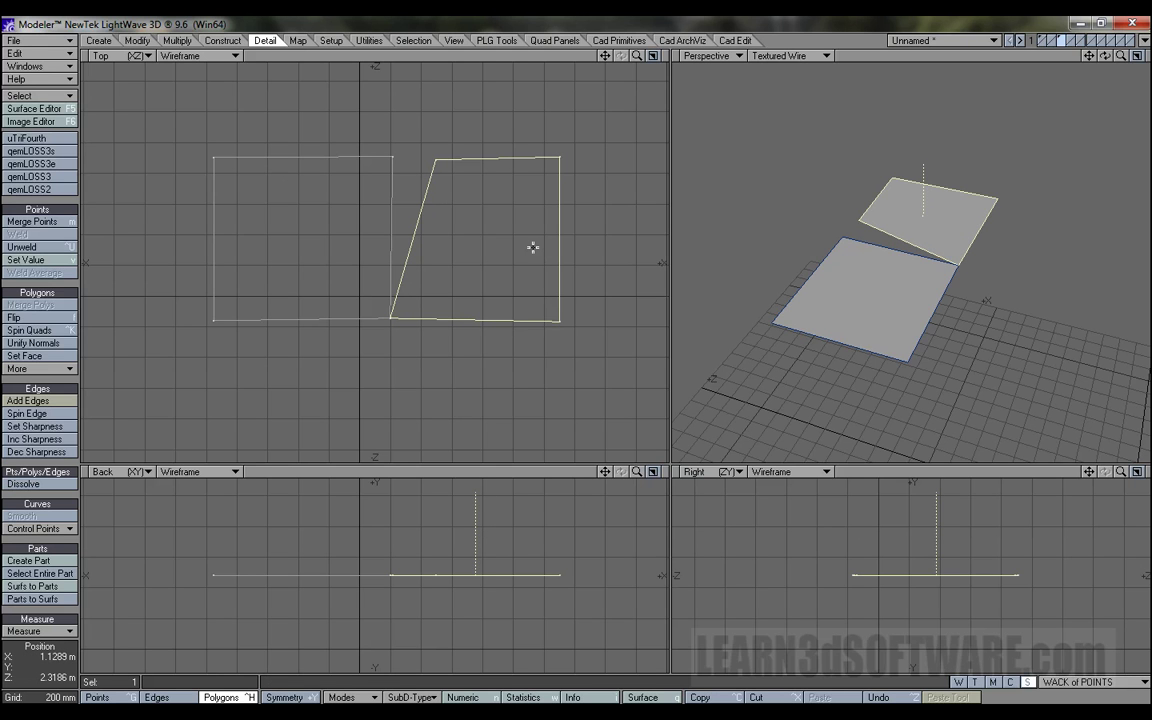
{"action": "key", "text": "u"}
{"action": "left_click", "coordinate": [484, 220]}
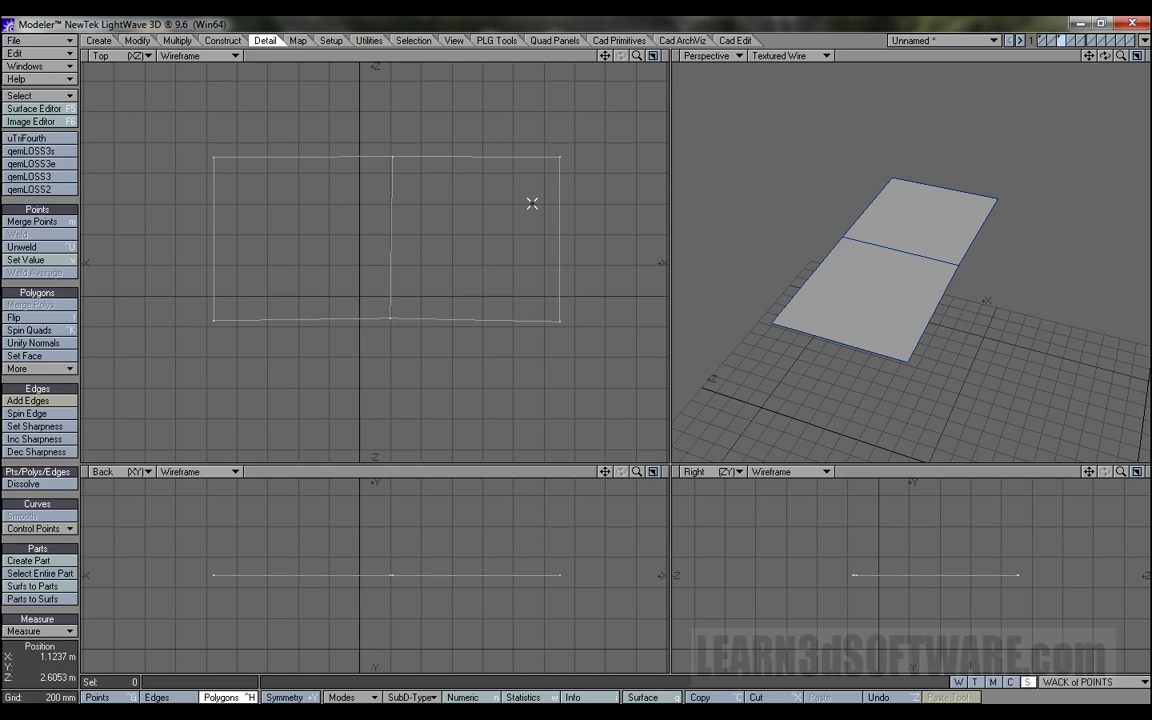
Step: With nothing selected, shift the upper and lower seam points slightly toward the left square
{"action": "key", "text": "t"}
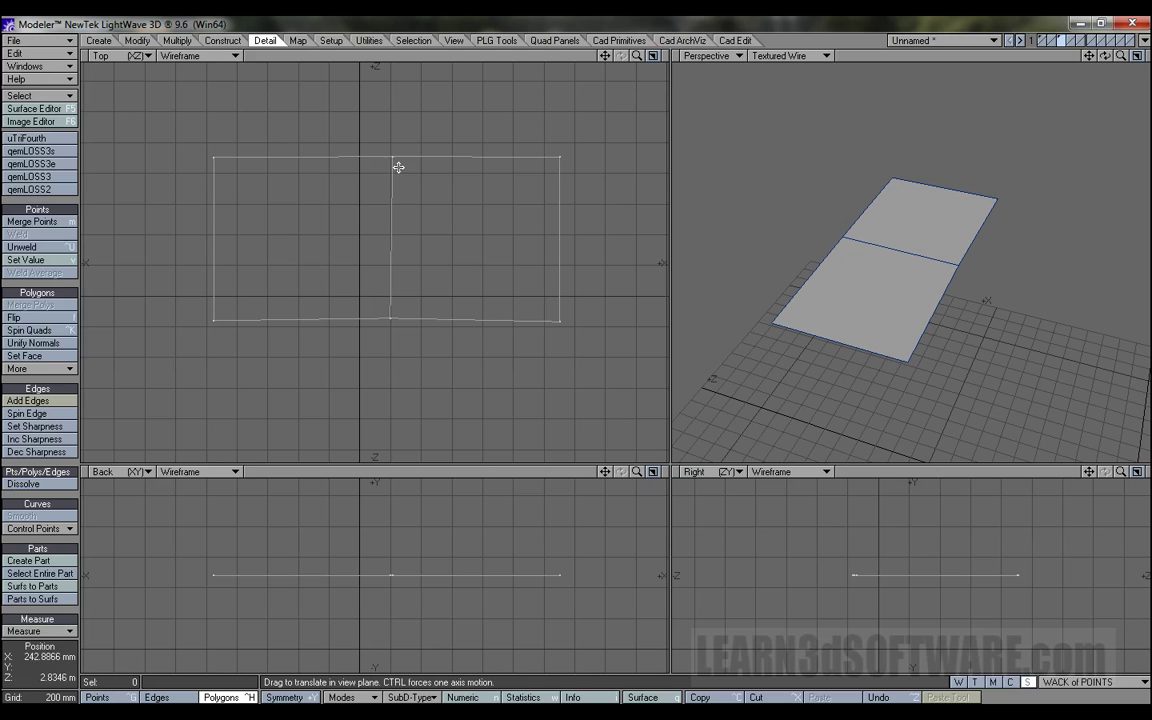
{"action": "left_click_drag", "start_coordinate": [393, 157], "coordinate": [419, 239]}
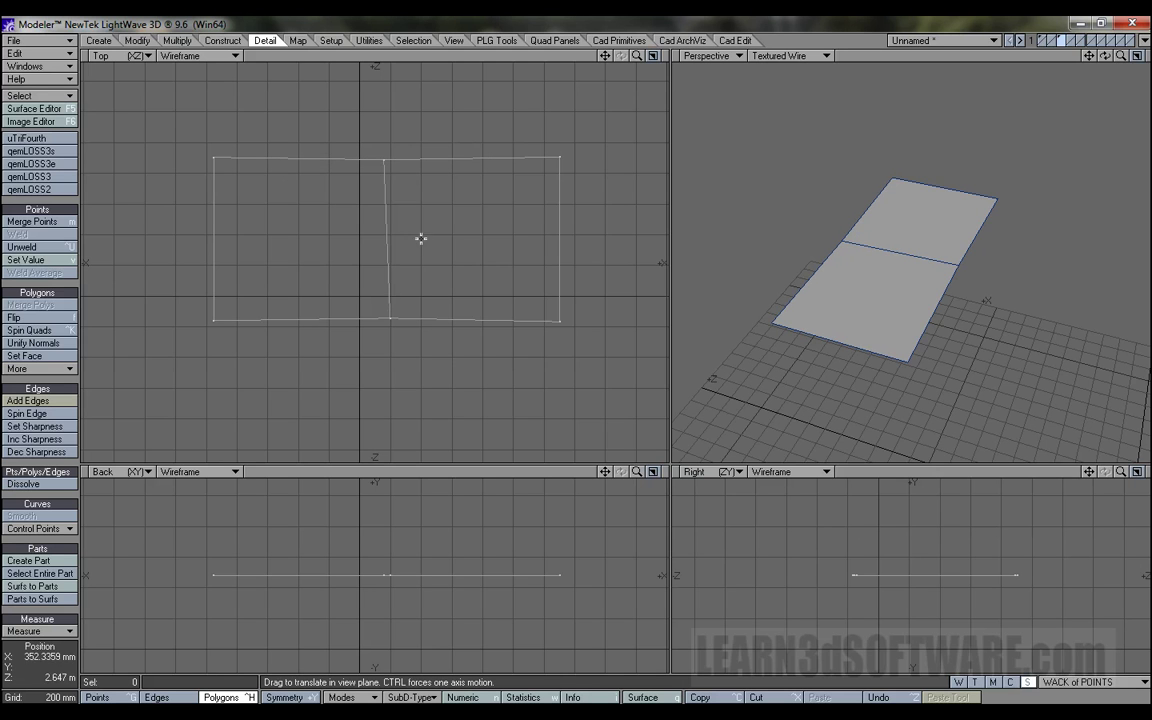
{"action": "mouse_move", "coordinate": [386, 310]}
{"action": "left_mouse_down"}
{"action": "mouse_move", "coordinate": [379, 329]}
{"action": "mouse_move", "coordinate": [358, 301]}
{"action": "mouse_move", "coordinate": [345, 326]}
{"action": "mouse_move", "coordinate": [409, 311]}
{"action": "left_mouse_up"}
{"action": "key", "text": "space"}
Step: Try pulling the lower seam corner away with only the right square's lower edge selected, and undo the change
{"action": "key", "text": "space"}
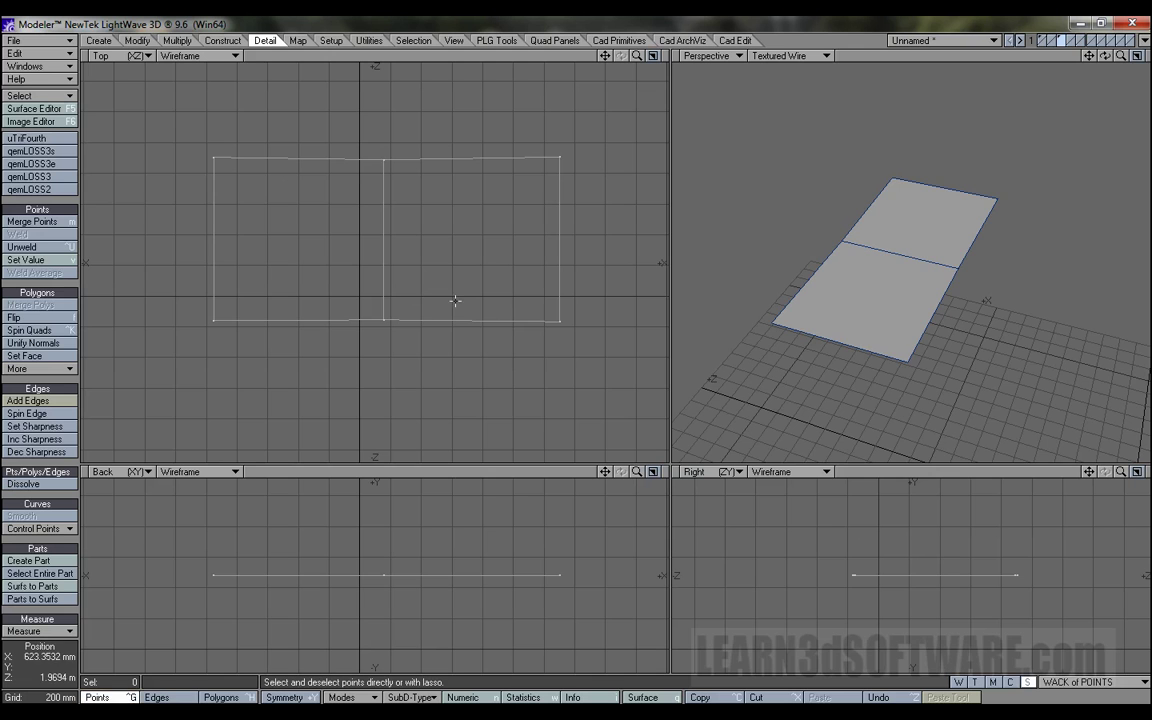
{"action": "key", "text": "space"}
{"action": "left_click", "coordinate": [473, 334]}
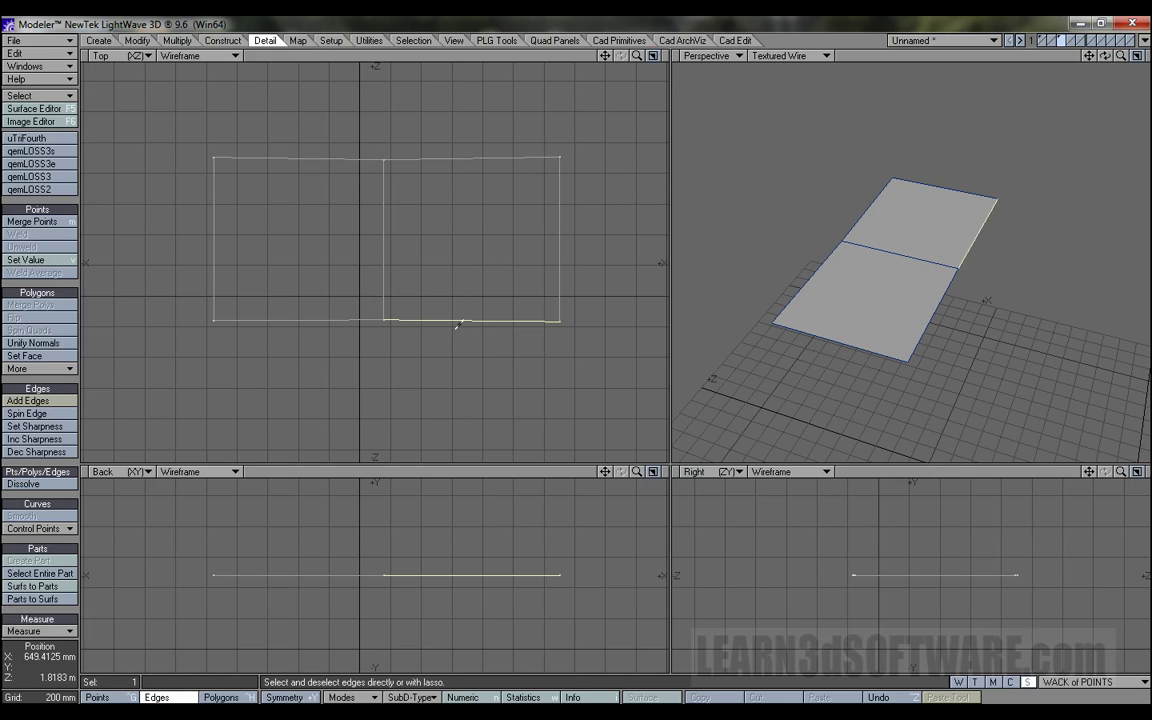
{"action": "key", "text": "t"}
{"action": "left_click_drag", "start_coordinate": [388, 319], "coordinate": [420, 322]}
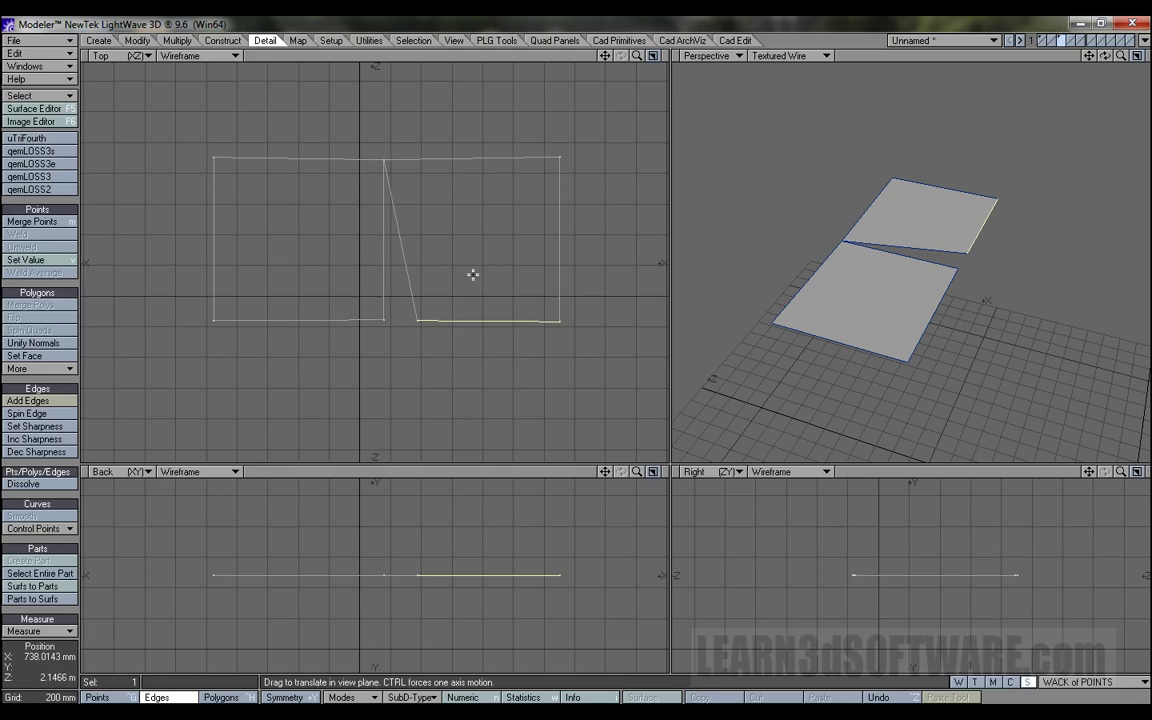
{"action": "key", "text": "space"}
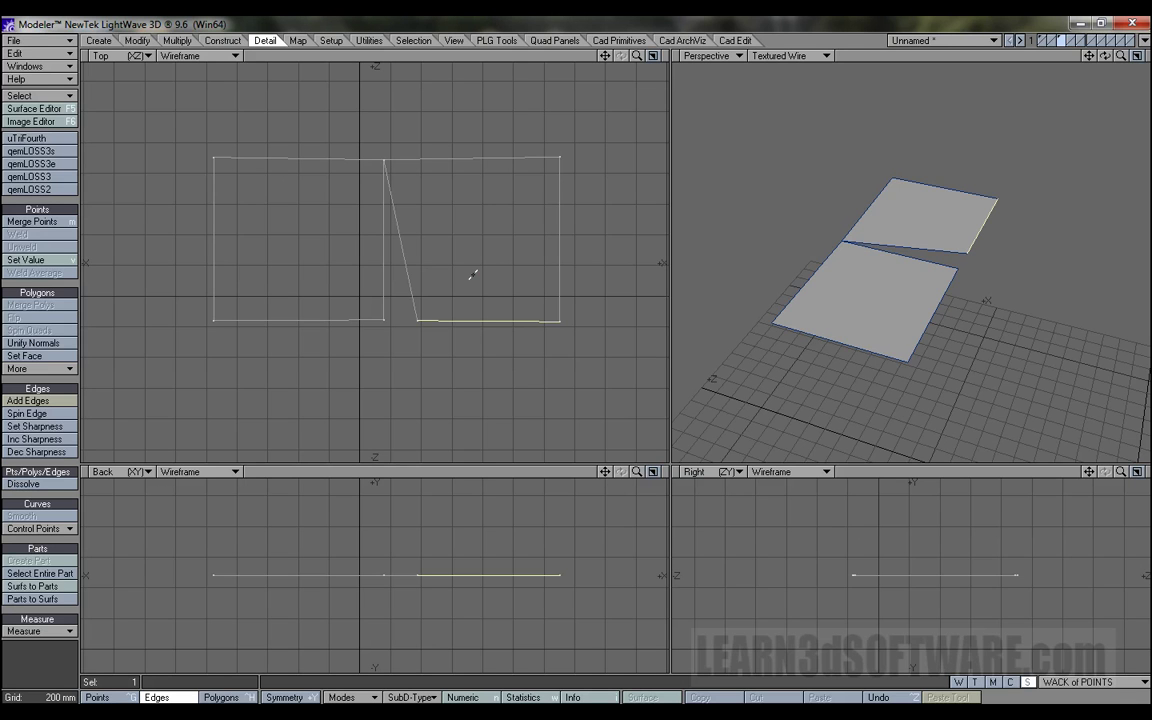
{"action": "key", "text": "u"}
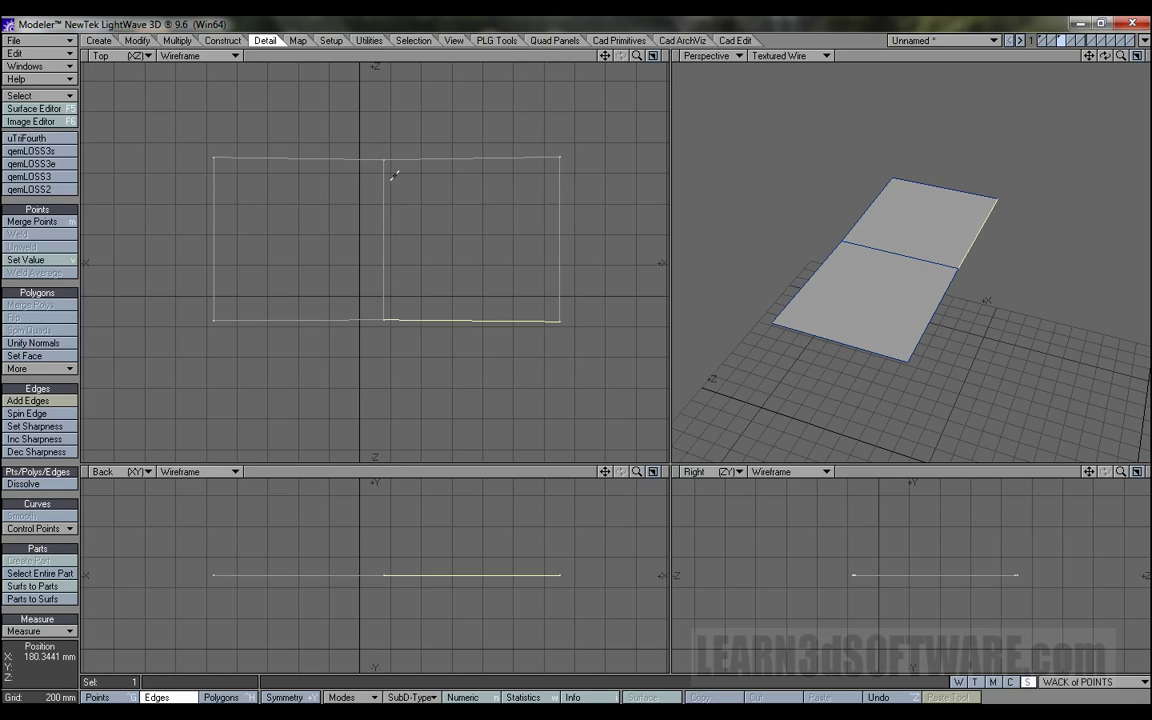
{"action": "key", "text": "slash"}
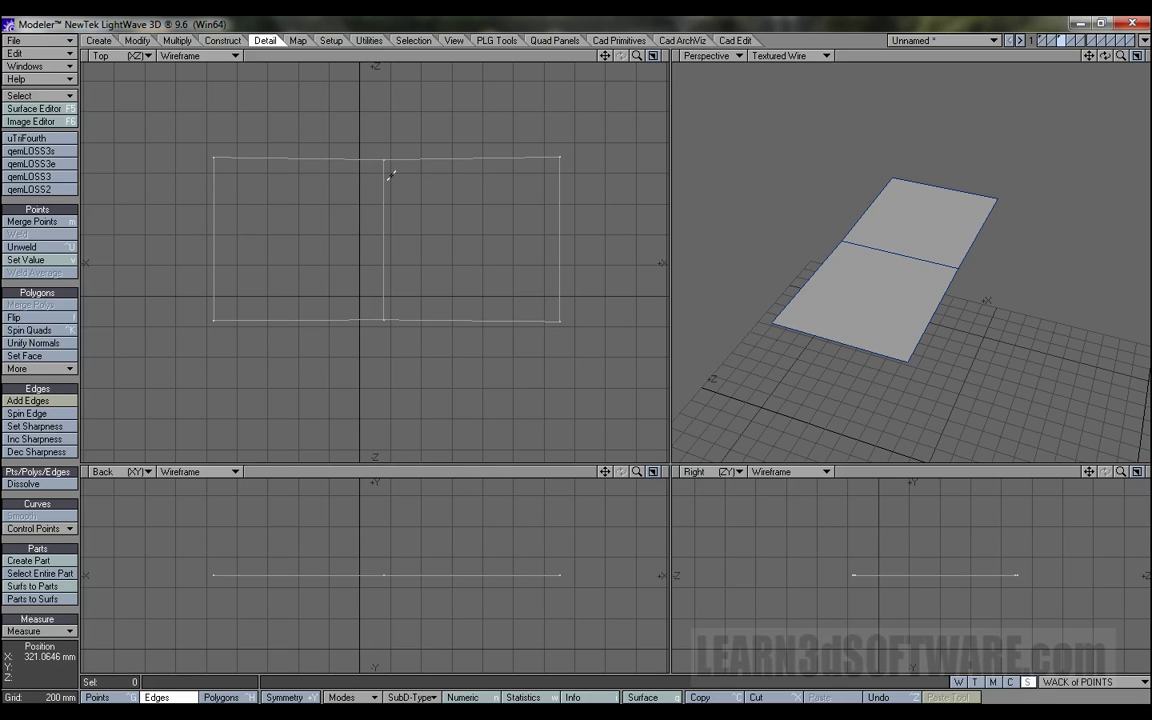
Step: Try moving the right square polygon on its own again, and clear the selection
{"action": "key", "text": "ctrl+h"}
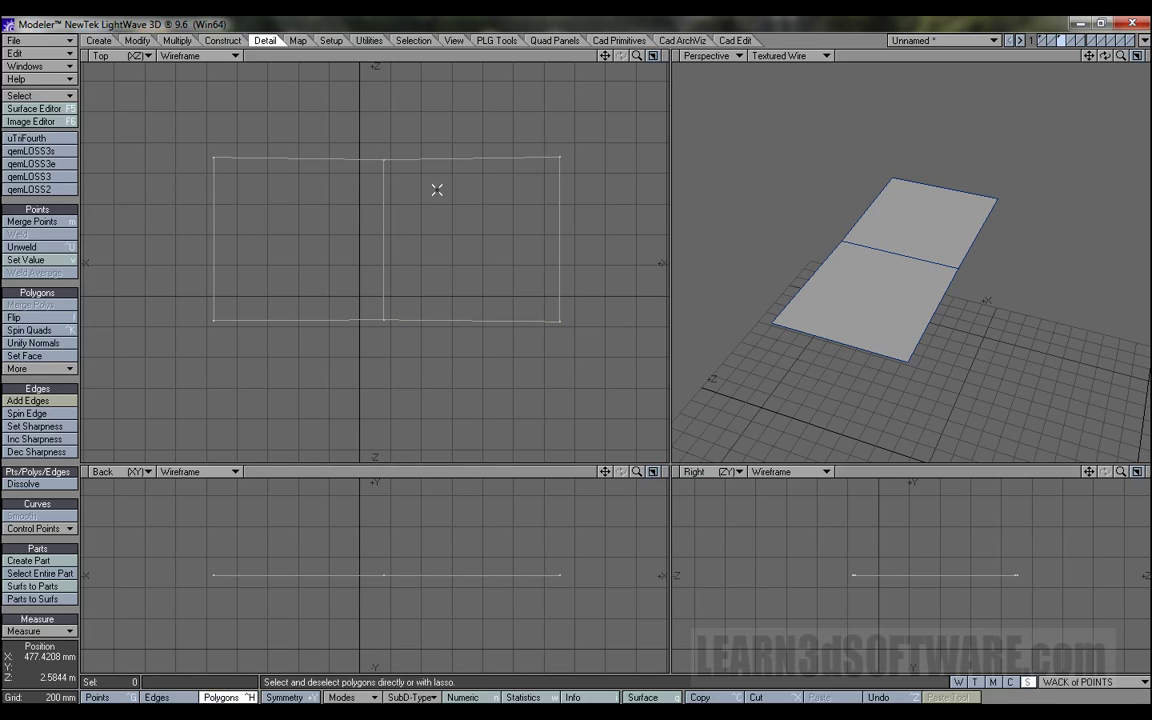
{"action": "left_click", "coordinate": [529, 263]}
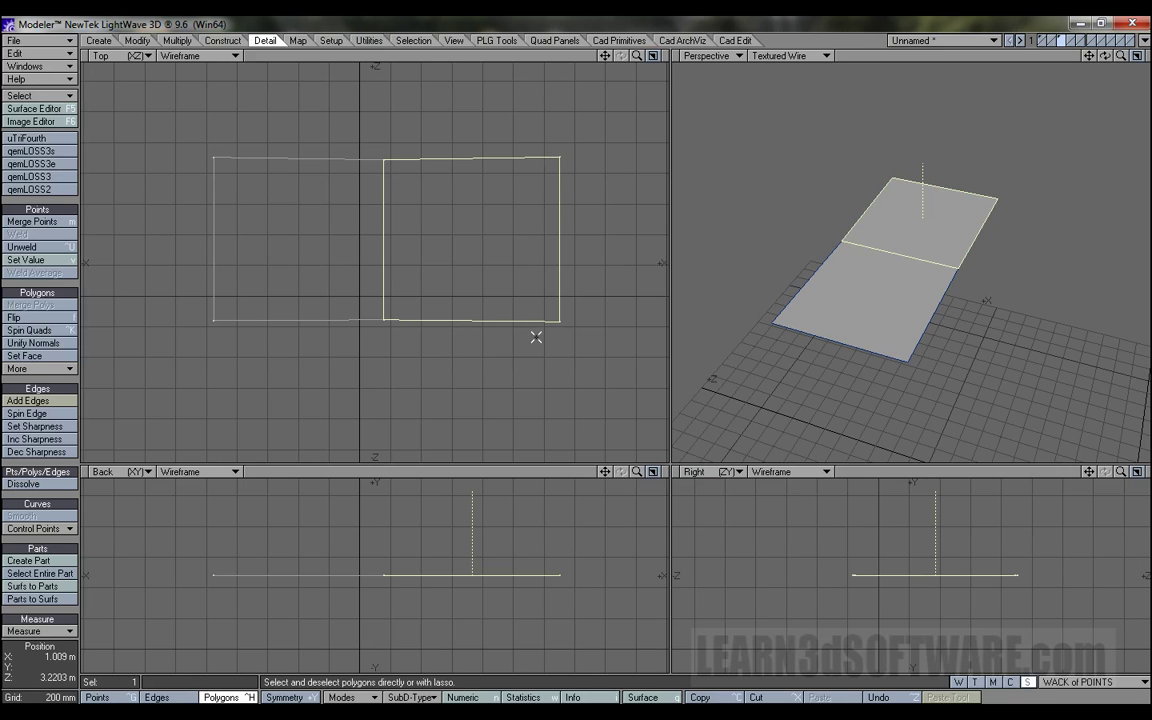
{"action": "key", "text": "t"}
{"action": "mouse_move", "coordinate": [514, 253]}
{"action": "left_mouse_down"}
{"action": "mouse_move", "coordinate": [552, 257]}
{"action": "mouse_move", "coordinate": [492, 253]}
{"action": "left_mouse_up"}
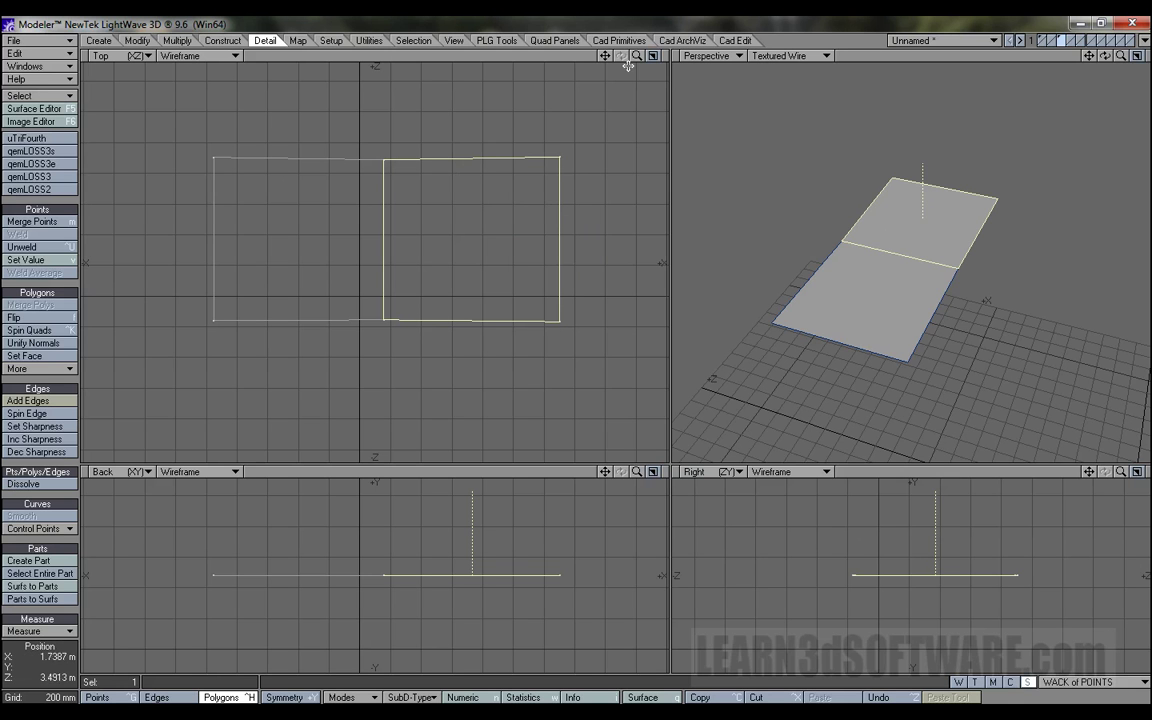
{"action": "left_click_drag", "start_coordinate": [637, 59], "coordinate": [506, 174]}
{"action": "key", "text": "slash"}
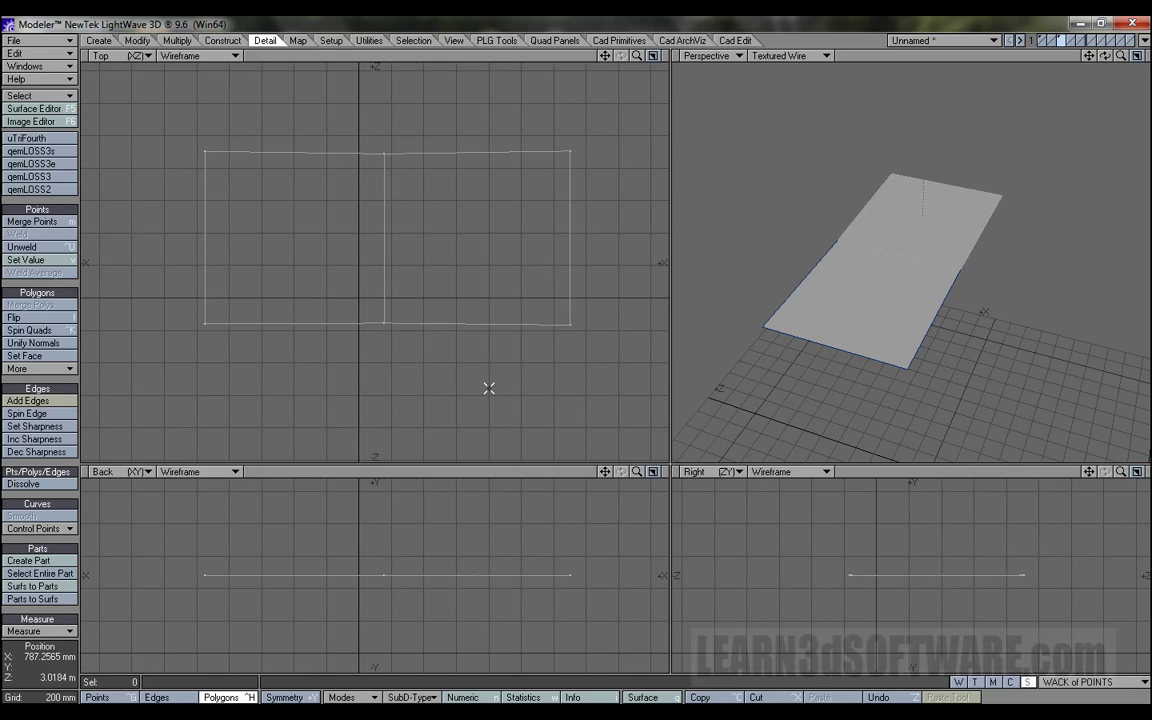
Step: Select the two squares' upper corner and seam points and extend them upward in the Top view into a second row of squares
{"action": "left_click_drag", "start_coordinate": [636, 56], "coordinate": [563, 162]}
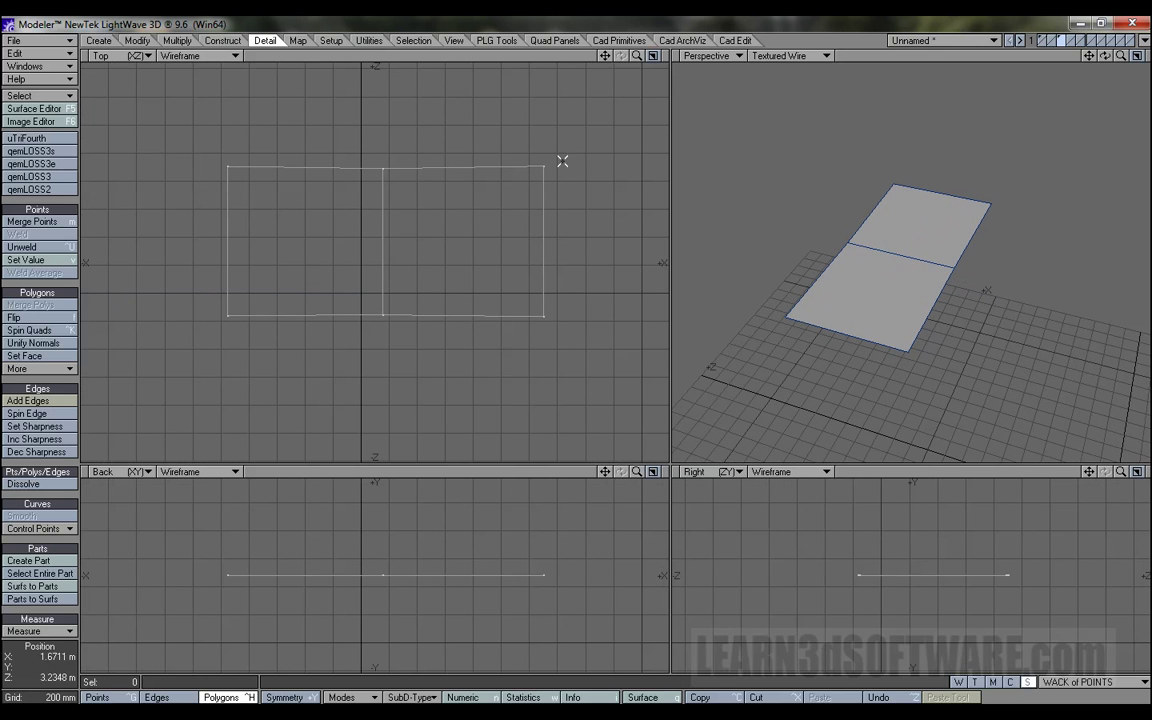
{"action": "key", "text": "ctrl+g"}
{"action": "mouse_move", "coordinate": [573, 181]}
{"action": "right_mouse_down"}
{"action": "mouse_move", "coordinate": [210, 138]}
{"action": "mouse_move", "coordinate": [363, 192]}
{"action": "right_mouse_up"}
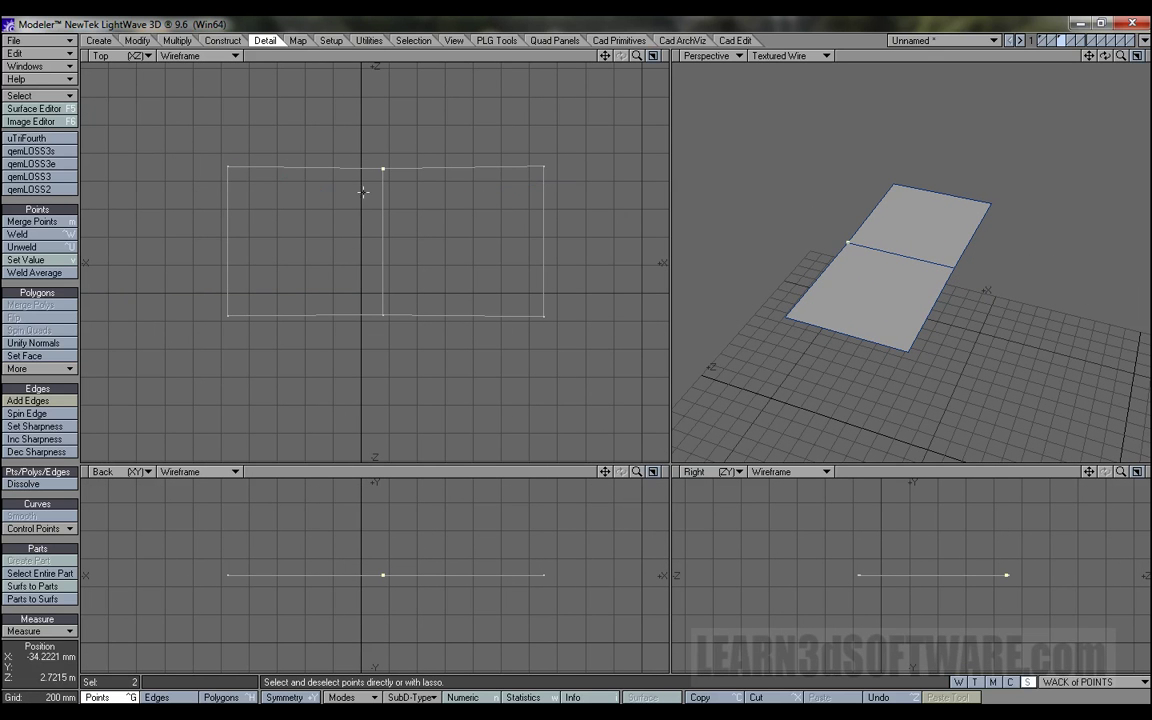
{"action": "mouse_move", "coordinate": [437, 174]}
{"action": "right_mouse_down"}
{"action": "mouse_move", "coordinate": [334, 180]}
{"action": "mouse_move", "coordinate": [385, 200]}
{"action": "right_mouse_up"}
{"action": "mouse_move", "coordinate": [545, 216]}
{"action": "right_mouse_down"}
{"action": "mouse_move", "coordinate": [111, 174]}
{"action": "mouse_move", "coordinate": [302, 126]}
{"action": "mouse_move", "coordinate": [562, 153]}
{"action": "mouse_move", "coordinate": [505, 240]}
{"action": "right_mouse_up"}
{"action": "left_click", "coordinate": [619, 41]}
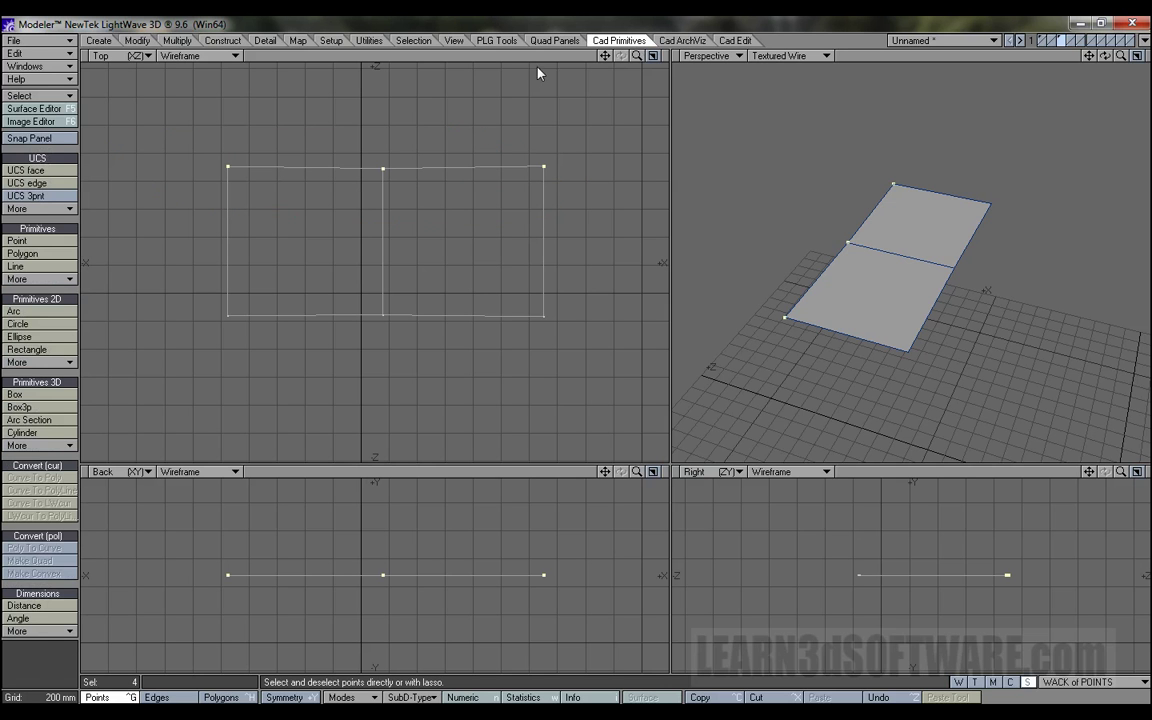
{"action": "key", "text": "comma"}
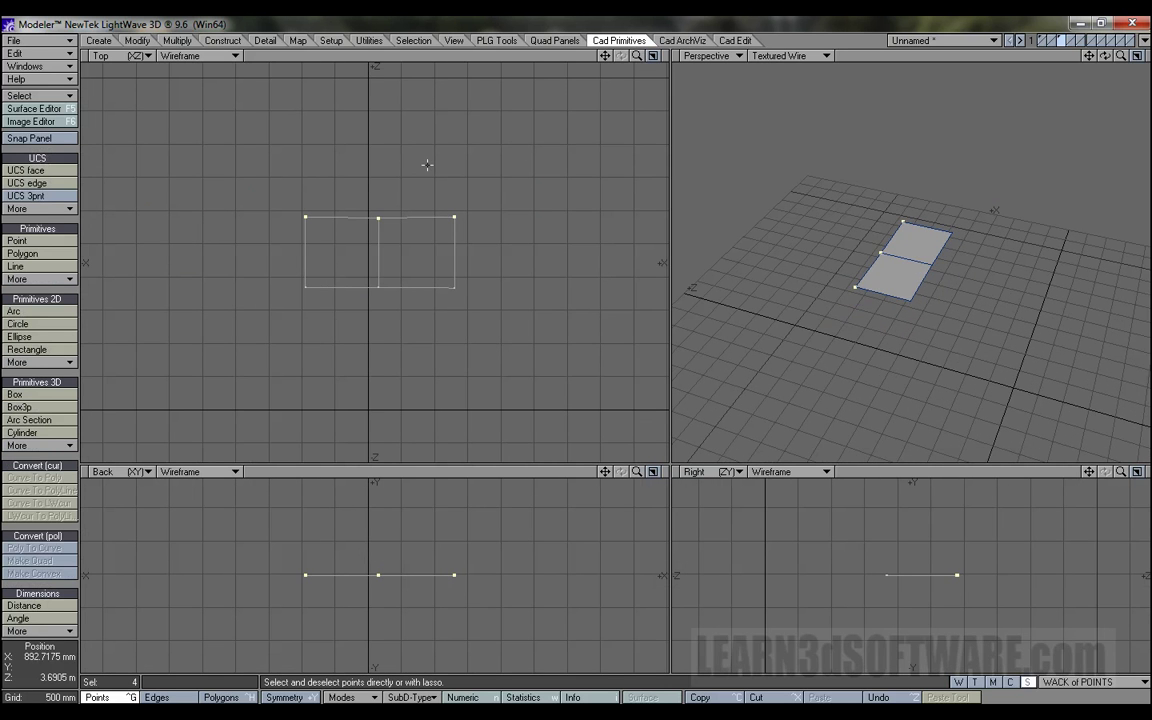
{"action": "key", "text": "t"}
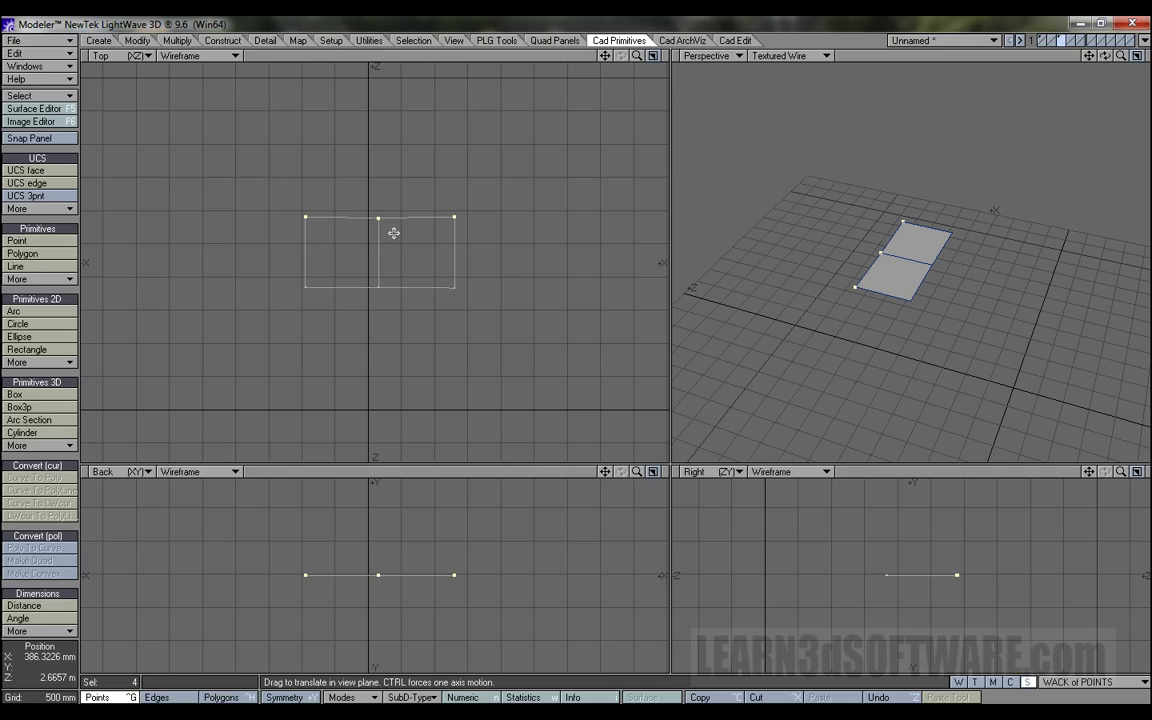
{"action": "left_click_drag", "start_coordinate": [392, 238], "coordinate": [392, 168]}
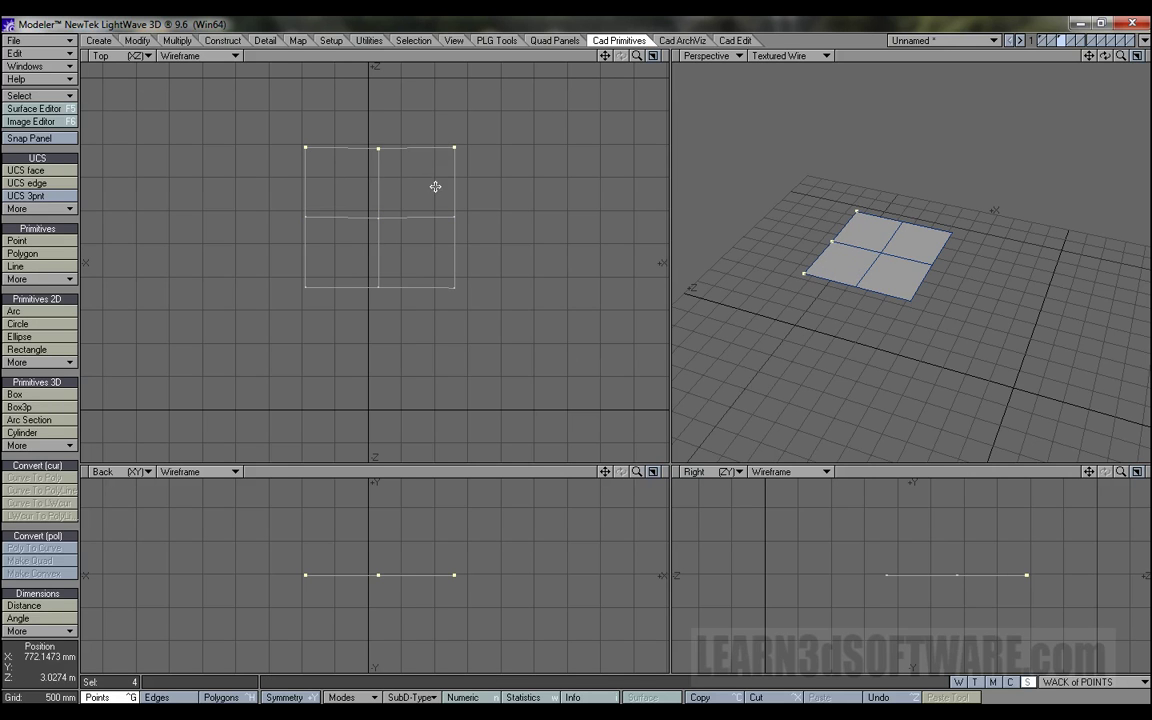
Step: Extend the selected upper points twice more to form a grid two squares wide and four rows high
{"action": "left_click_drag", "start_coordinate": [606, 60], "coordinate": [390, 81]}
{"action": "key", "text": "shift+z"}
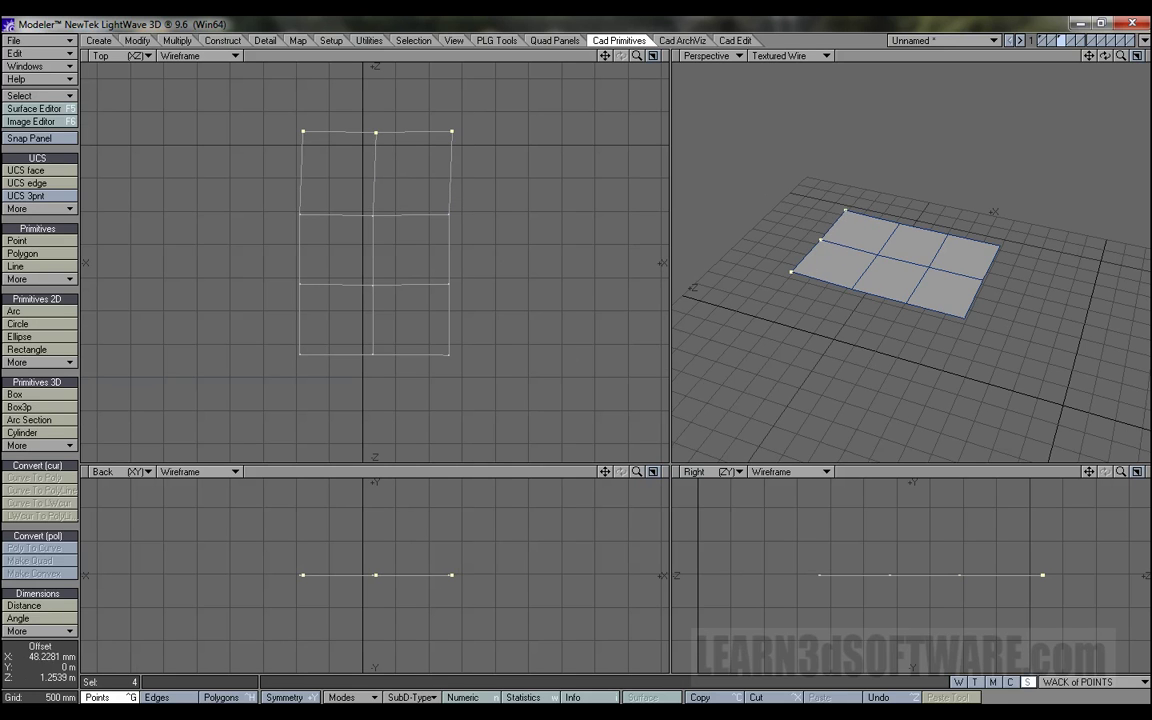
{"action": "left_click_drag", "start_coordinate": [391, 170], "coordinate": [392, 79]}
{"action": "key", "text": "shift+z"}
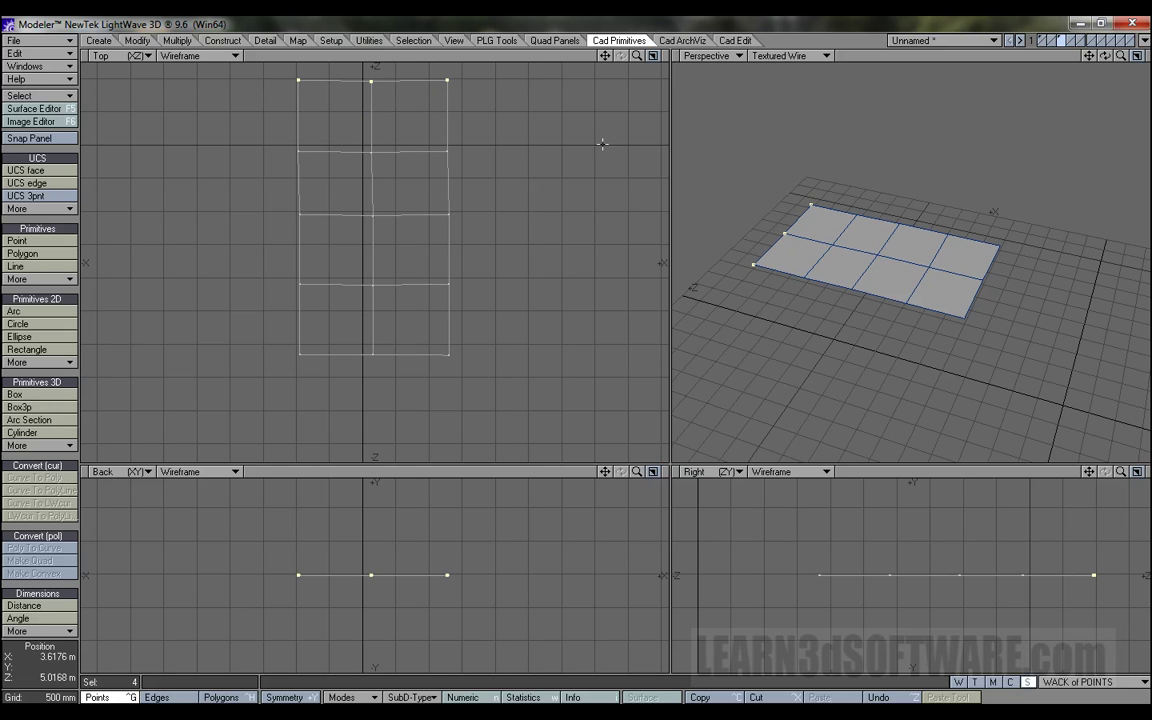
Step: Clear the point selection and merge the grid's coincident points with Range set to Automatic
{"action": "key", "text": "ctrl+h"}
{"action": "left_click_drag", "start_coordinate": [605, 55], "coordinate": [614, 100]}
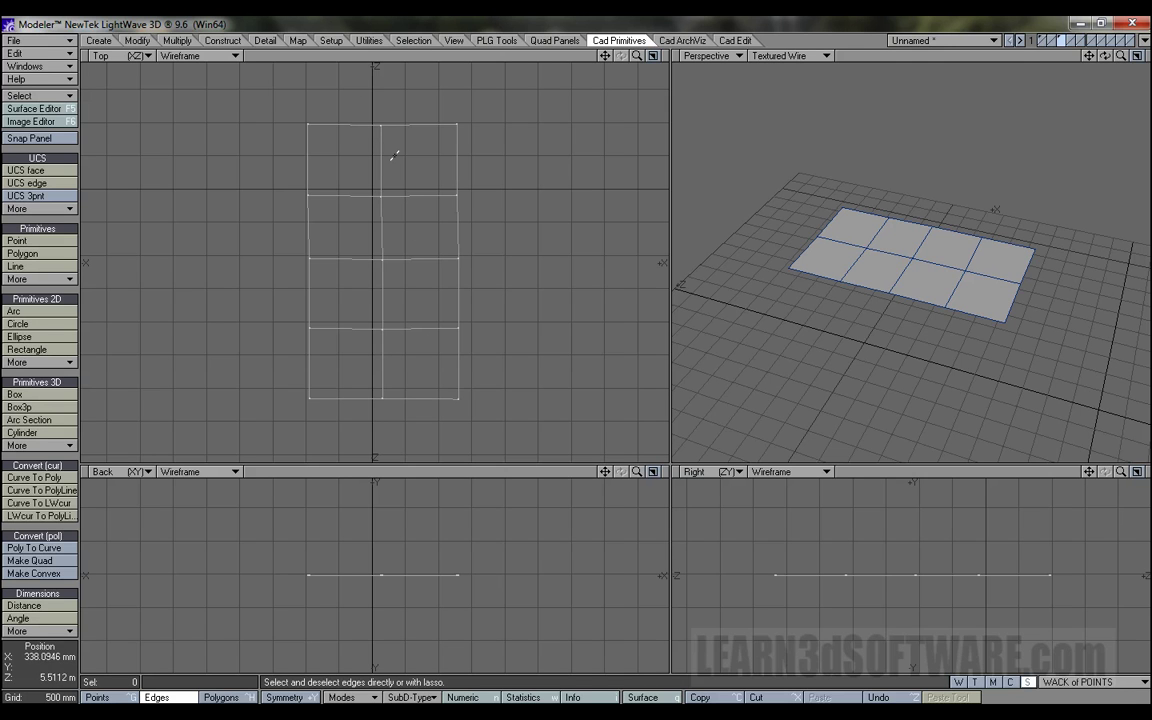
{"action": "key", "text": "m"}
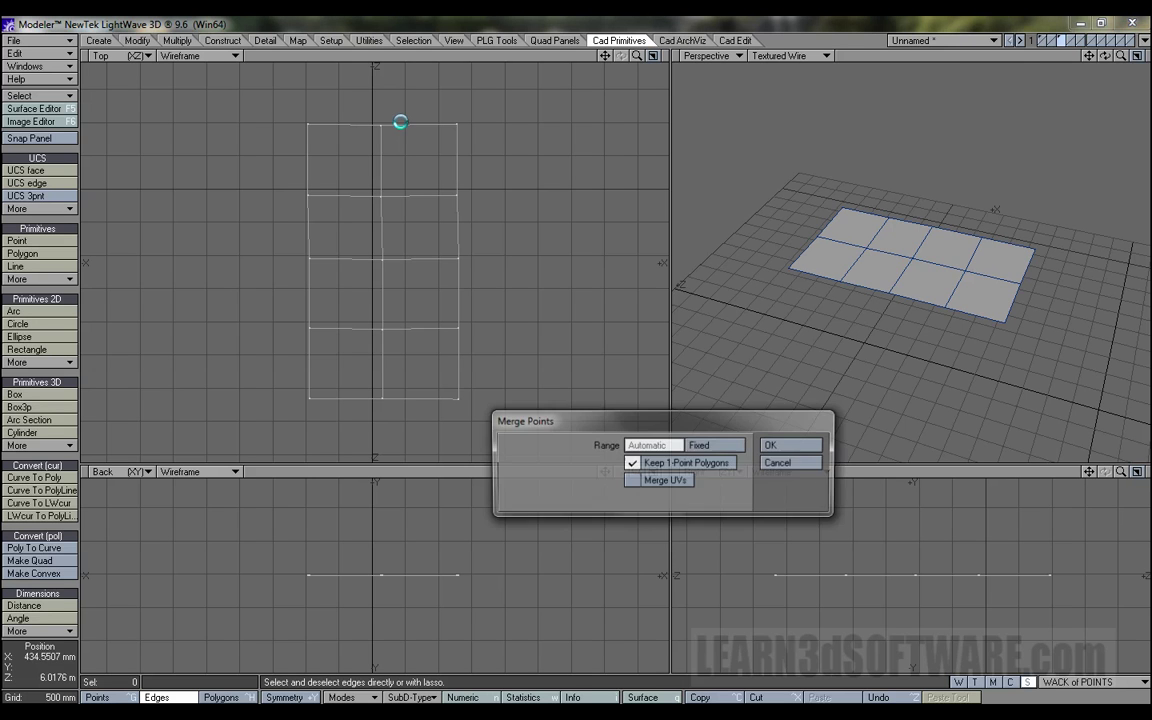
{"action": "left_click", "coordinate": [718, 420]}
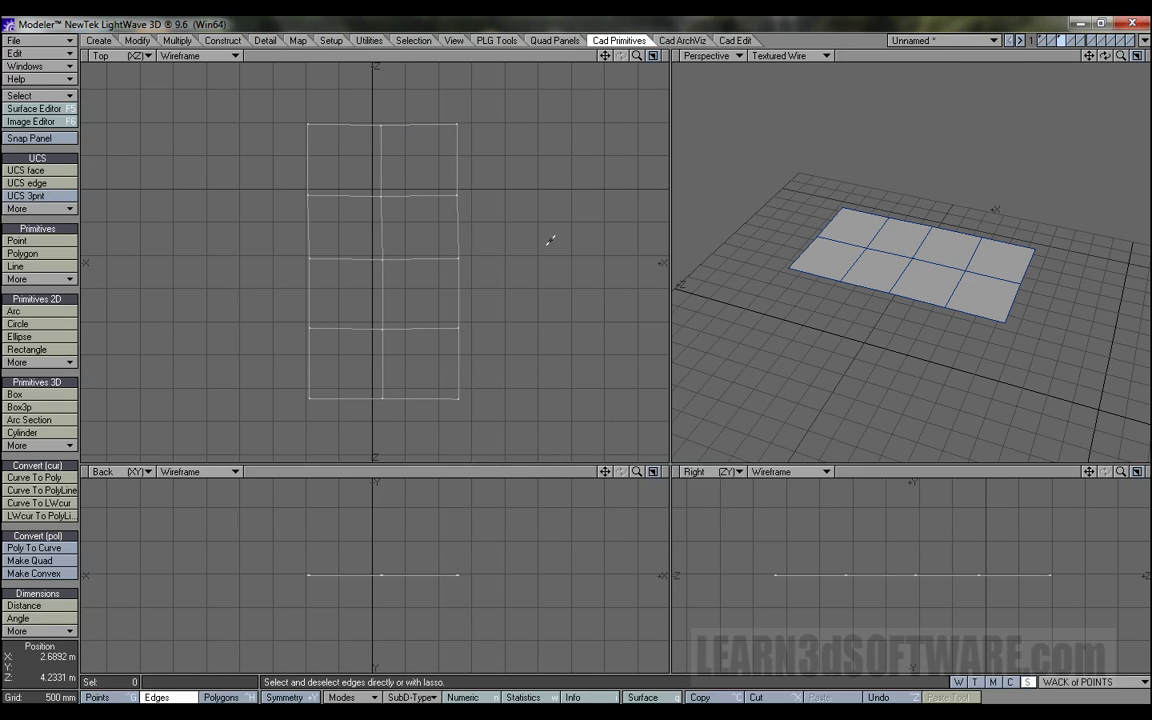
{"action": "key", "text": "m"}
{"action": "key", "text": "Return"}
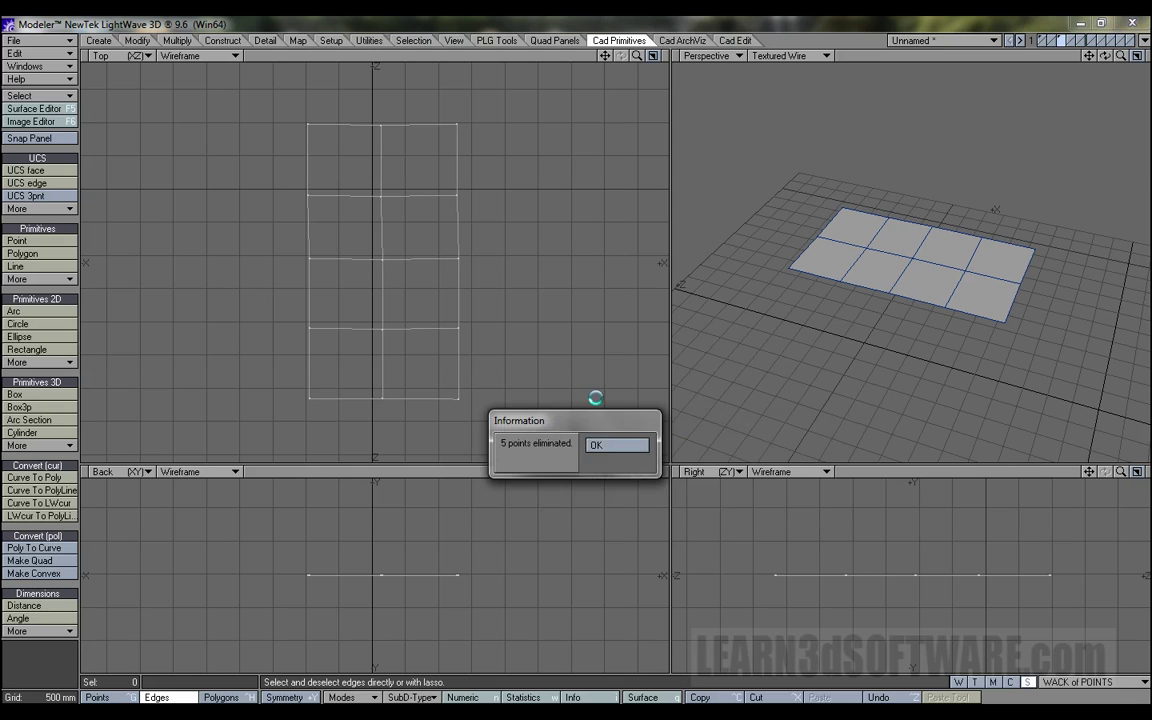
{"action": "left_click", "coordinate": [604, 442]}
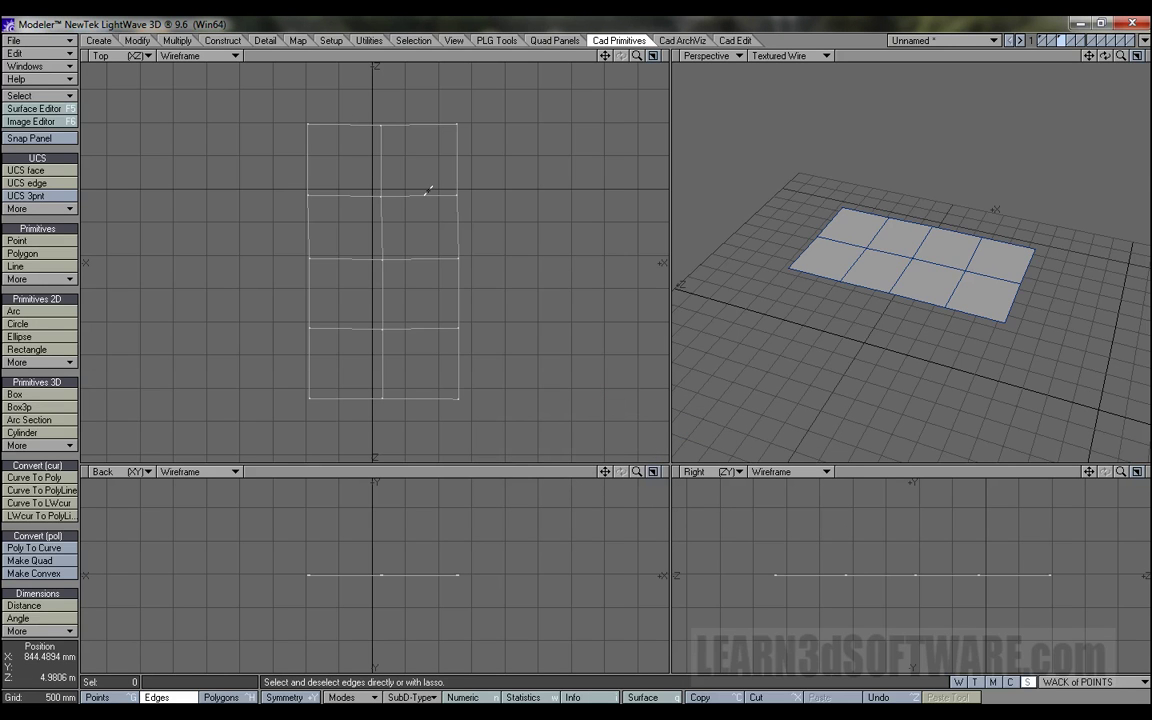
Step: Select the four polygons of the right column and shift them slightly toward the left column
{"action": "key", "text": "ctrl+h"}
{"action": "left_click_drag", "start_coordinate": [424, 113], "coordinate": [418, 365]}
{"action": "key", "text": "t"}
{"action": "mouse_move", "coordinate": [421, 216]}
{"action": "left_mouse_down"}
{"action": "mouse_move", "coordinate": [455, 216]}
{"action": "mouse_move", "coordinate": [422, 216]}
{"action": "left_mouse_up"}
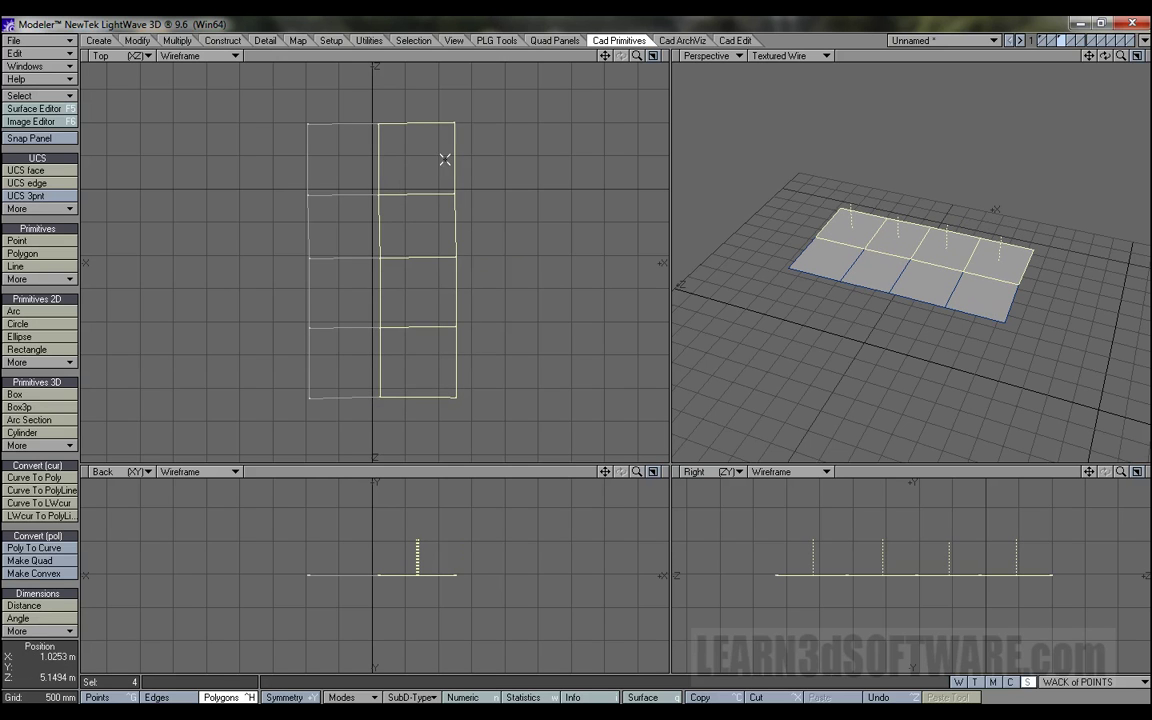
Step: Clear the polygon selection and hide the viewport grid in the display options
{"action": "key", "text": "slash"}
{"action": "key", "text": "d"}
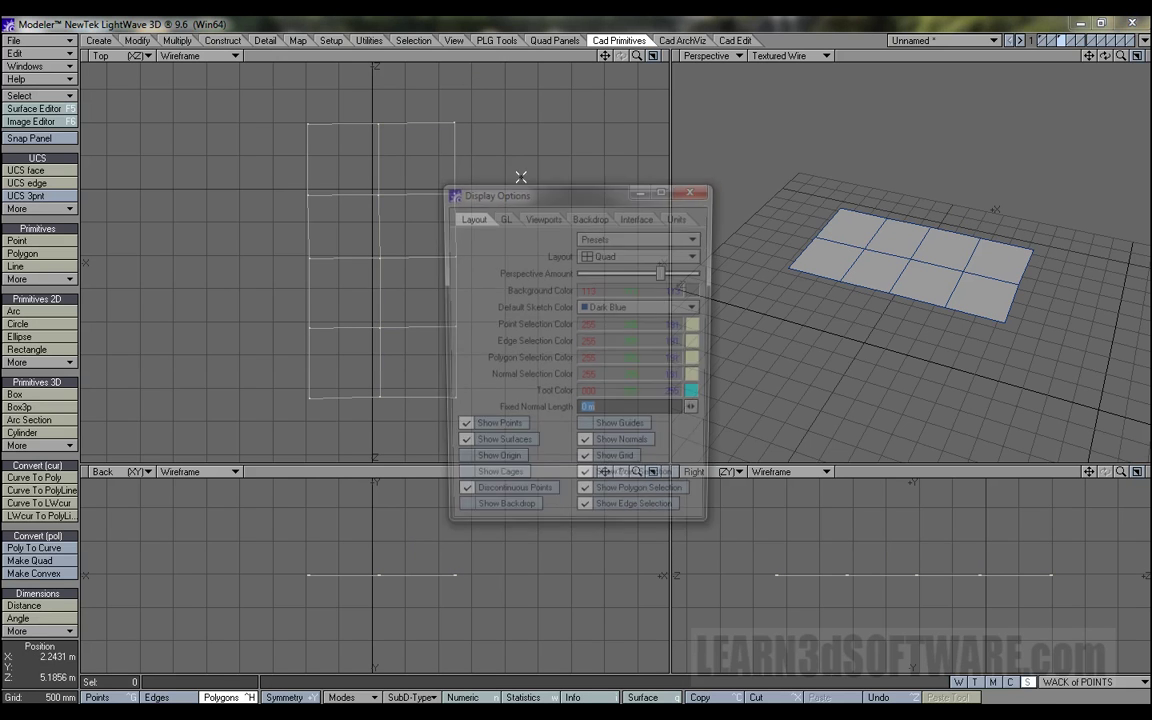
{"action": "left_click", "coordinate": [686, 192]}
Step: Select the right column of polygons, nudge it slightly away from the left column, and deselect it
{"action": "left_click_drag", "start_coordinate": [428, 126], "coordinate": [428, 414]}
{"action": "mouse_move", "coordinate": [399, 265]}
{"action": "left_mouse_down"}
{"action": "mouse_move", "coordinate": [484, 265]}
{"action": "mouse_move", "coordinate": [389, 265]}
{"action": "mouse_move", "coordinate": [404, 265]}
{"action": "left_mouse_up"}
{"action": "mouse_move", "coordinate": [411, 121]}
{"action": "left_mouse_down"}
{"action": "mouse_move", "coordinate": [437, 303]}
{"action": "mouse_move", "coordinate": [433, 407]}
{"action": "left_mouse_up"}
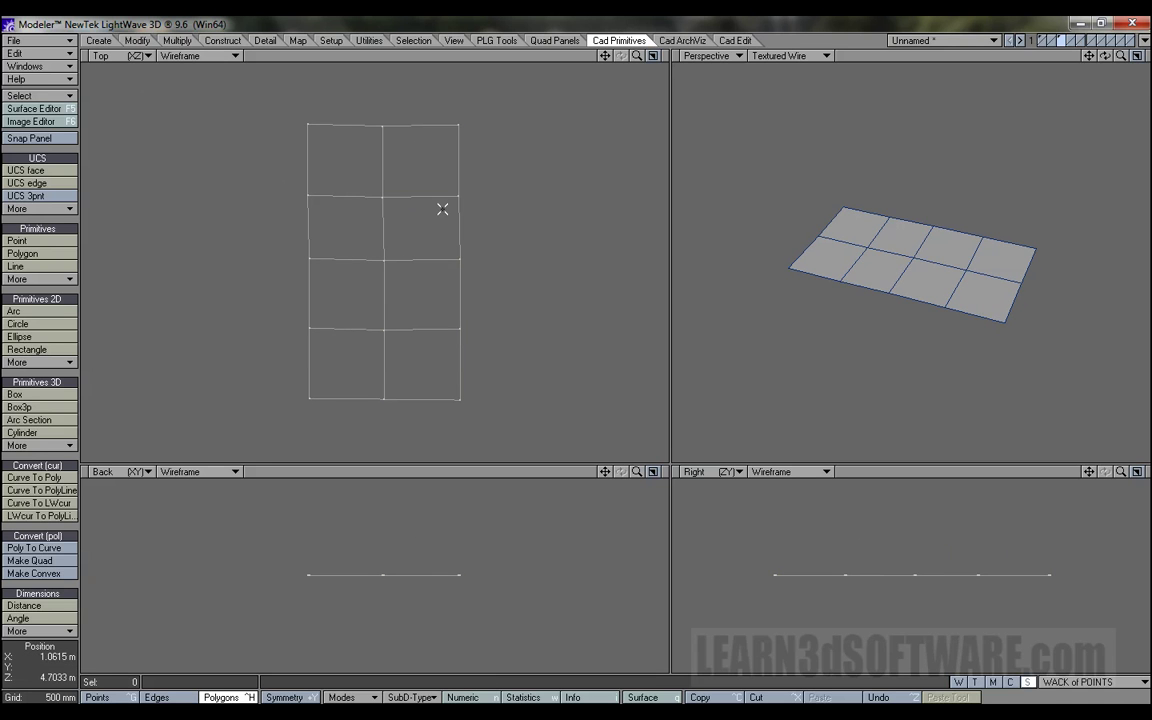
Step: Nudge several points along the centre seam slightly with the right column of polygons selected, and clear the selection
{"action": "left_click_drag", "start_coordinate": [435, 105], "coordinate": [443, 425]}
{"action": "key", "text": "t"}
{"action": "left_click_drag", "start_coordinate": [383, 128], "coordinate": [383, 131]}
{"action": "left_click_drag", "start_coordinate": [380, 198], "coordinate": [379, 258]}
{"action": "mouse_move", "coordinate": [380, 329]}
{"action": "left_mouse_down"}
{"action": "mouse_move", "coordinate": [392, 328]}
{"action": "mouse_move", "coordinate": [345, 331]}
{"action": "mouse_move", "coordinate": [386, 332]}
{"action": "left_mouse_up"}
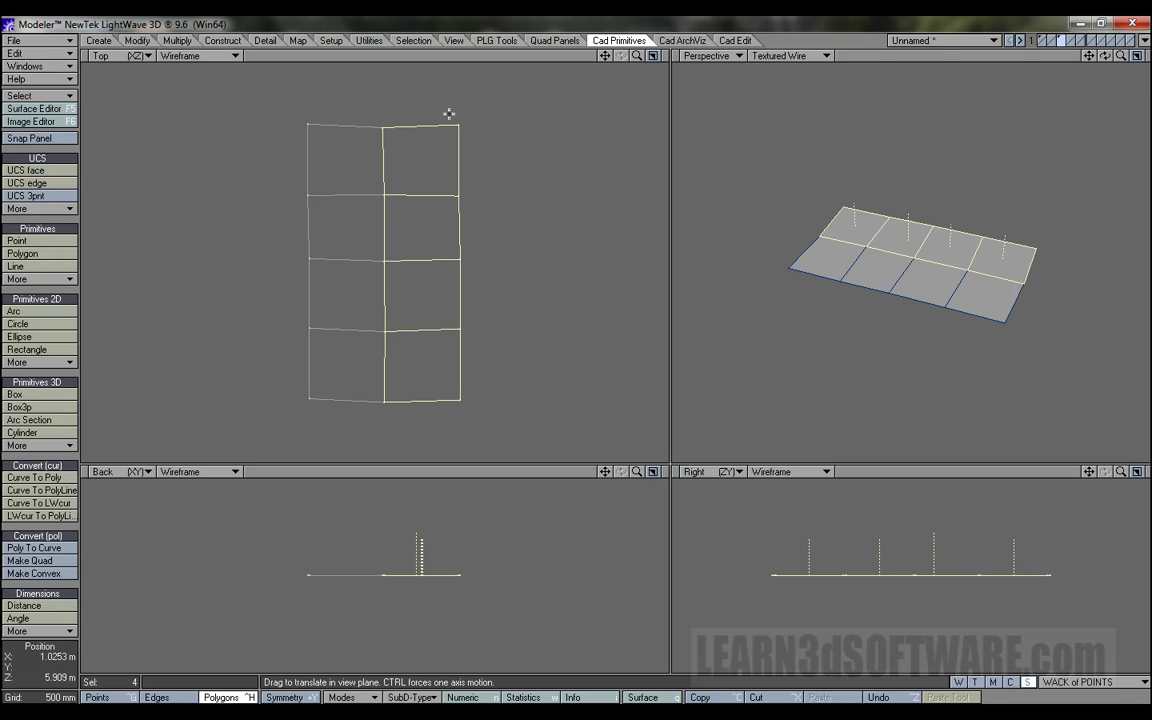
{"action": "left_click", "coordinate": [473, 60]}
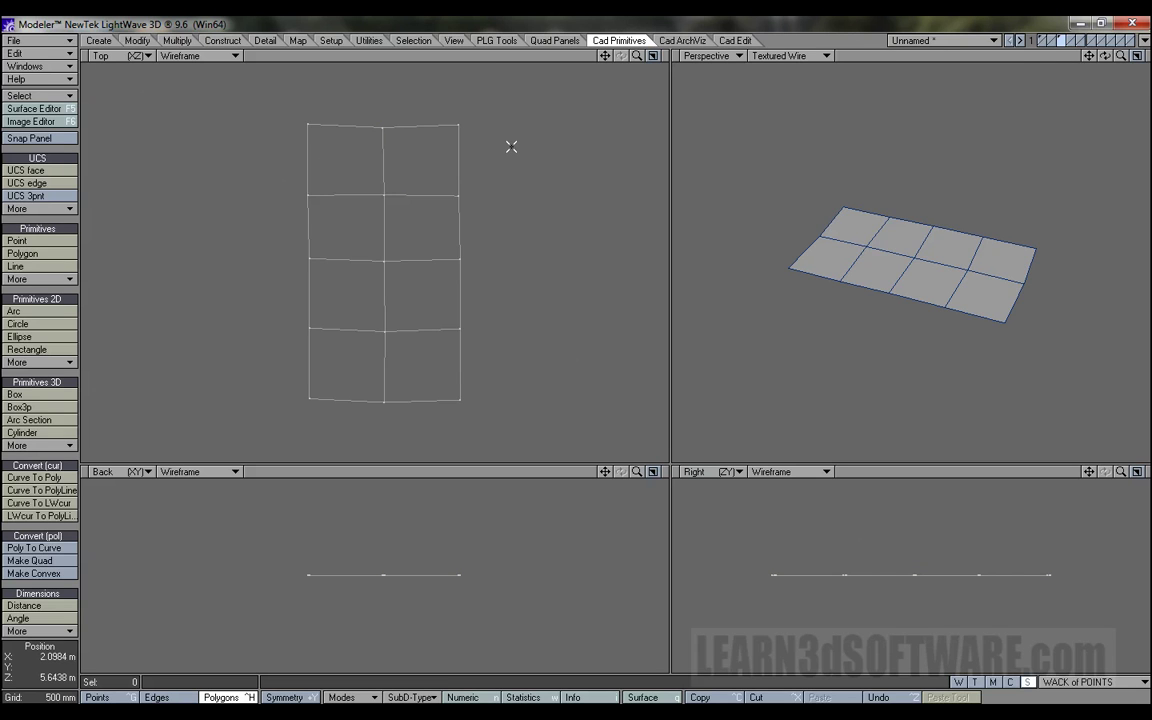
Step: Unweld all the grid's points and move the right column of polygons away from the left column, leaving a gap
{"action": "left_click", "coordinate": [265, 41]}
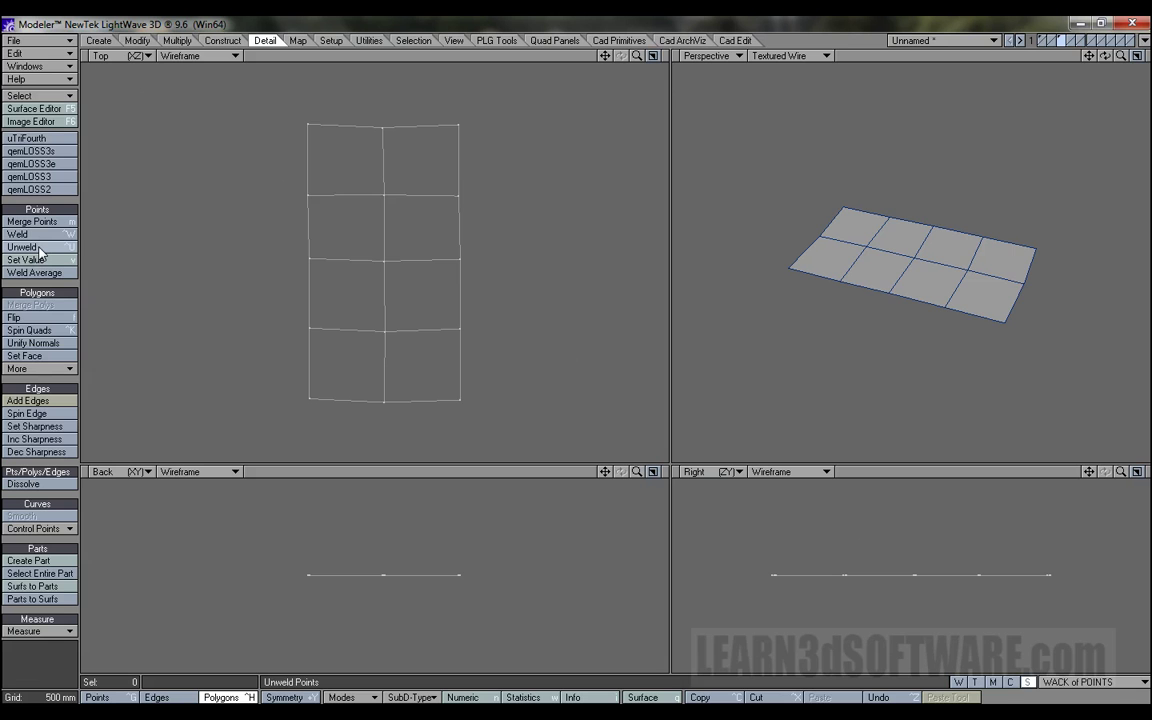
{"action": "left_click", "coordinate": [425, 183]}
{"action": "left_click_drag", "start_coordinate": [425, 183], "coordinate": [425, 360]}
{"action": "key", "text": "t"}
{"action": "left_click_drag", "start_coordinate": [437, 262], "coordinate": [464, 262]}
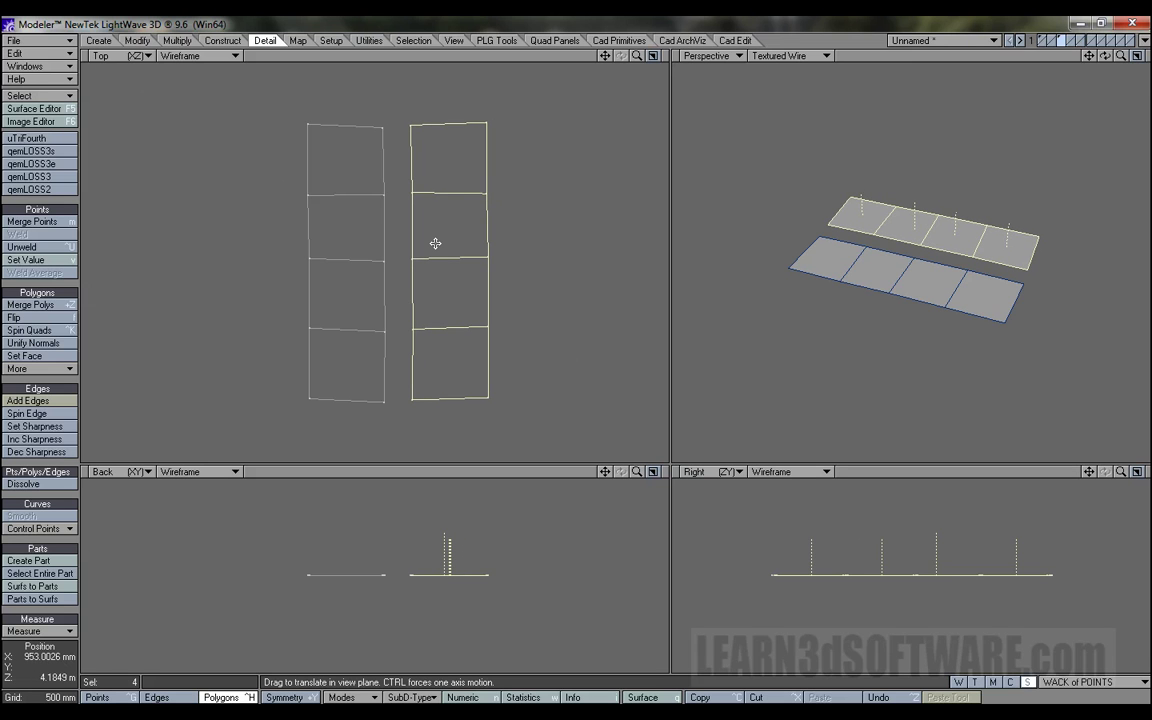
{"action": "left_click", "coordinate": [511, 42]}
{"action": "left_click", "coordinate": [425, 42]}
{"action": "left_click", "coordinate": [370, 42]}
{"action": "left_click", "coordinate": [331, 42]}
{"action": "left_click", "coordinate": [298, 40]}
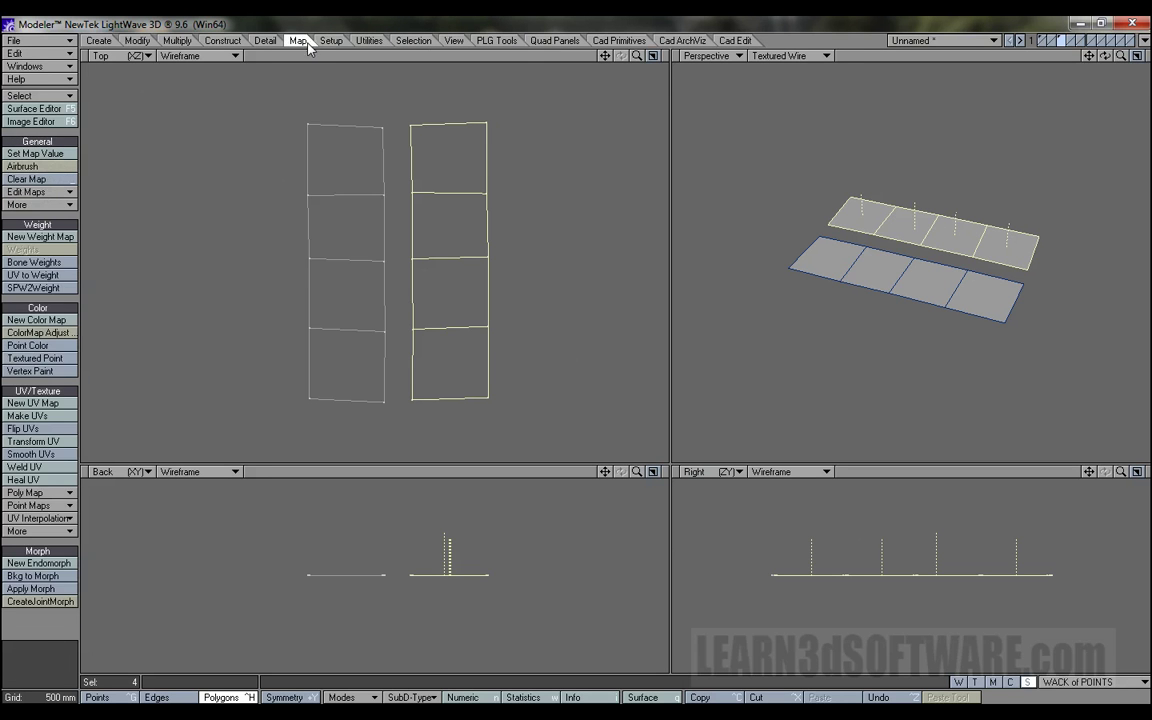
{"action": "left_click", "coordinate": [265, 40]}
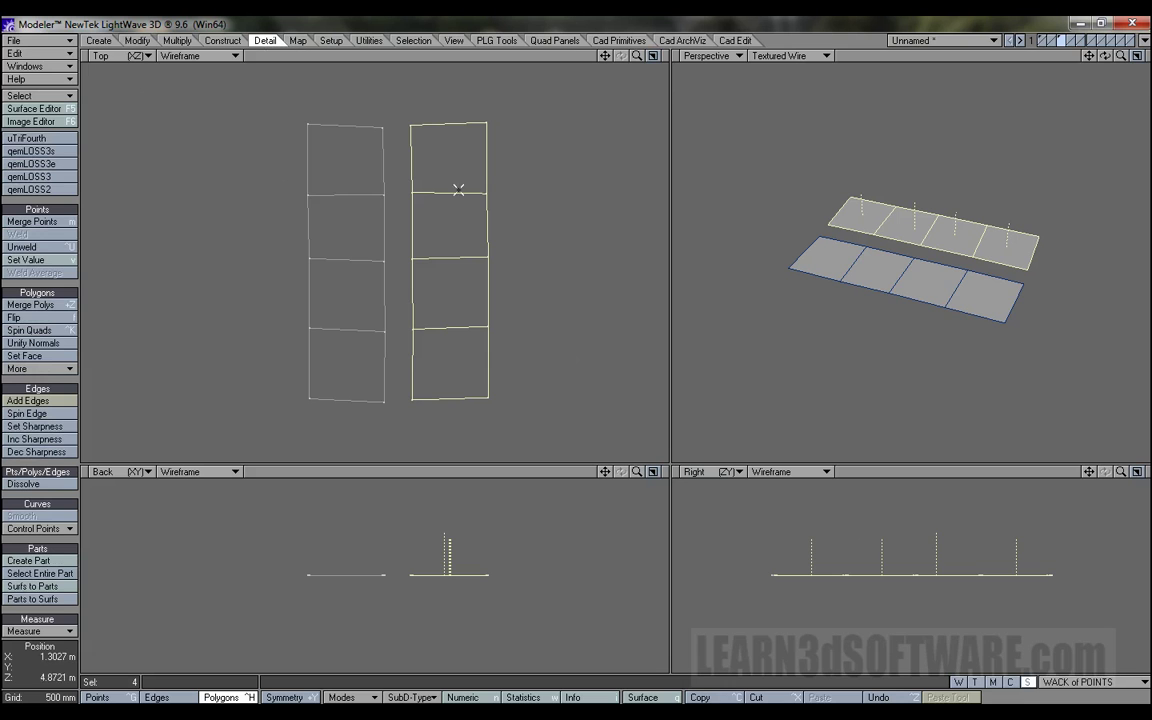
Step: Try pulling the lower inner corner of the right column's uppermost square with only that square selected, and undo the change
{"action": "mouse_move", "coordinate": [453, 102]}
{"action": "left_mouse_down"}
{"action": "mouse_move", "coordinate": [453, 257]}
{"action": "mouse_move", "coordinate": [504, 396]}
{"action": "left_mouse_up"}
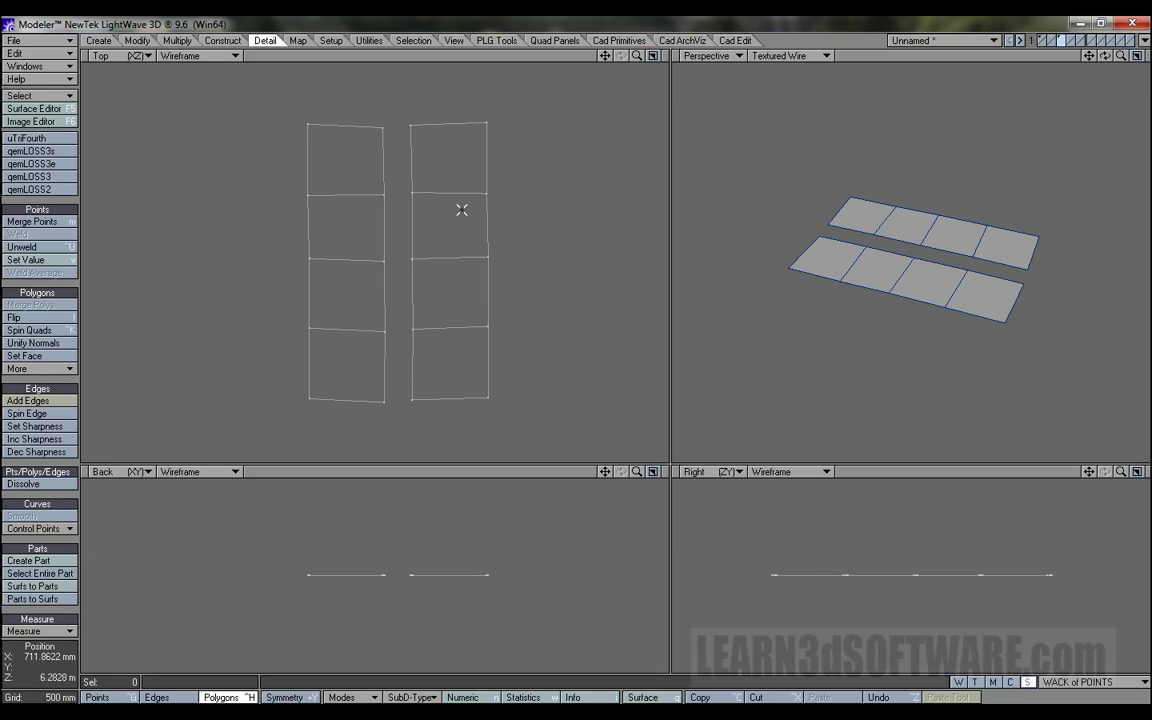
{"action": "left_click_drag", "start_coordinate": [406, 145], "coordinate": [496, 144]}
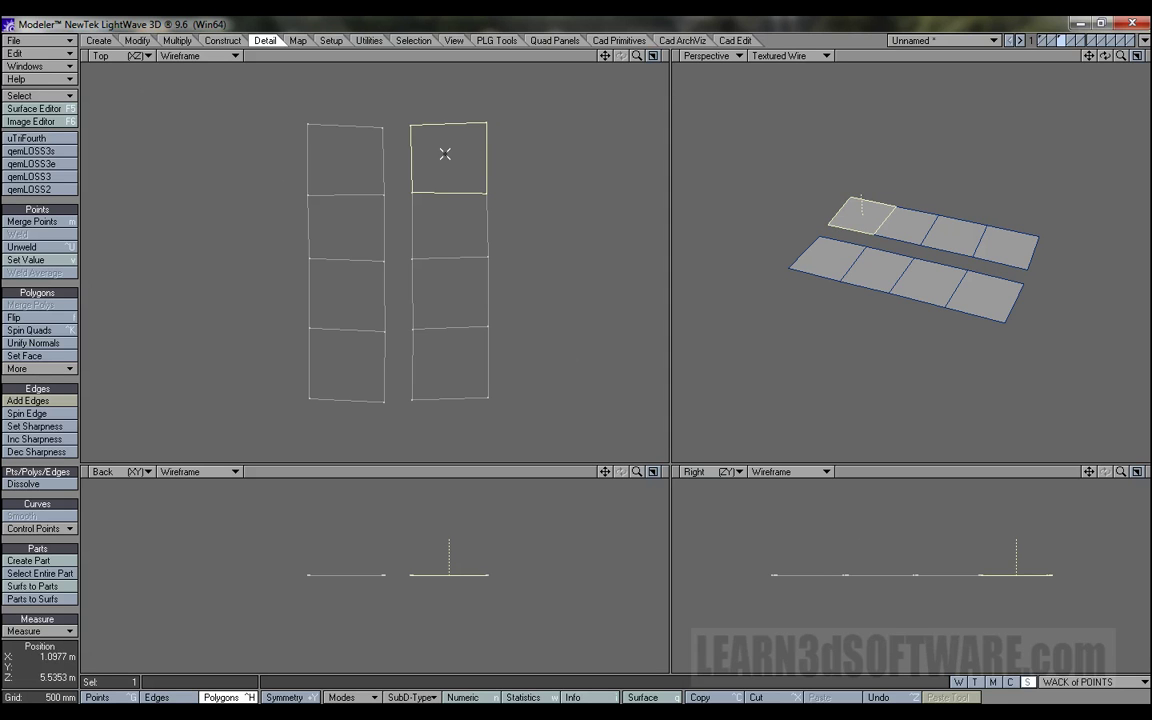
{"action": "key", "text": "ctrl+t"}
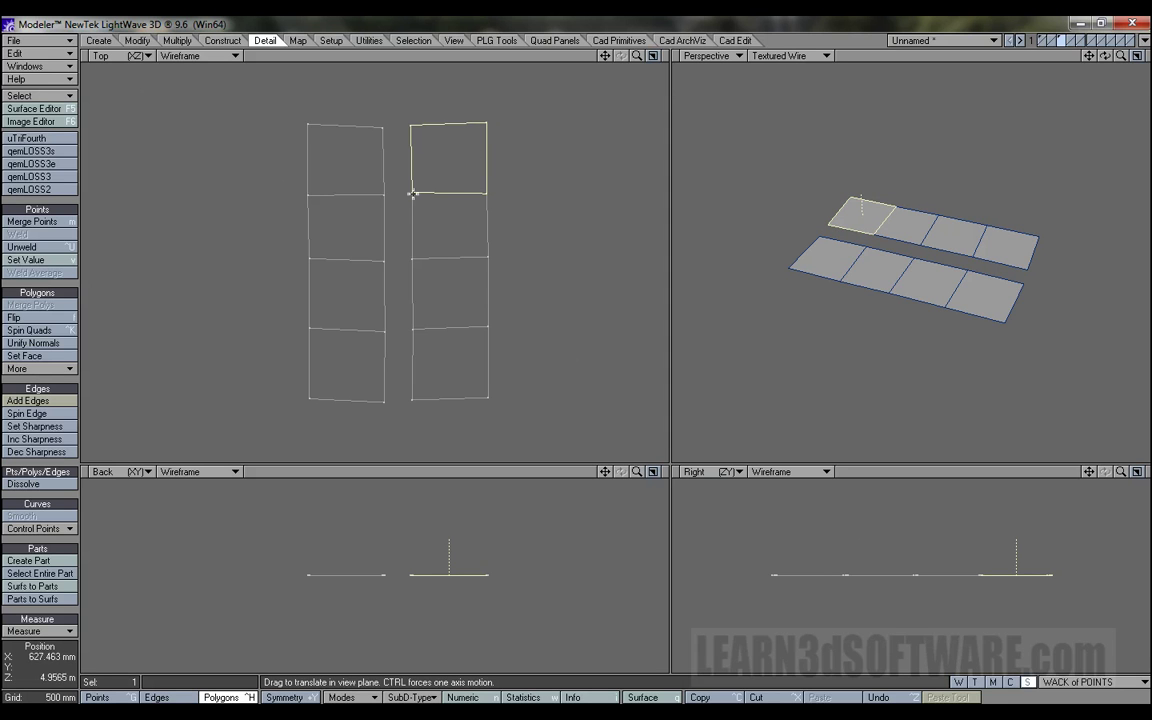
{"action": "left_click_drag", "start_coordinate": [411, 193], "coordinate": [420, 166]}
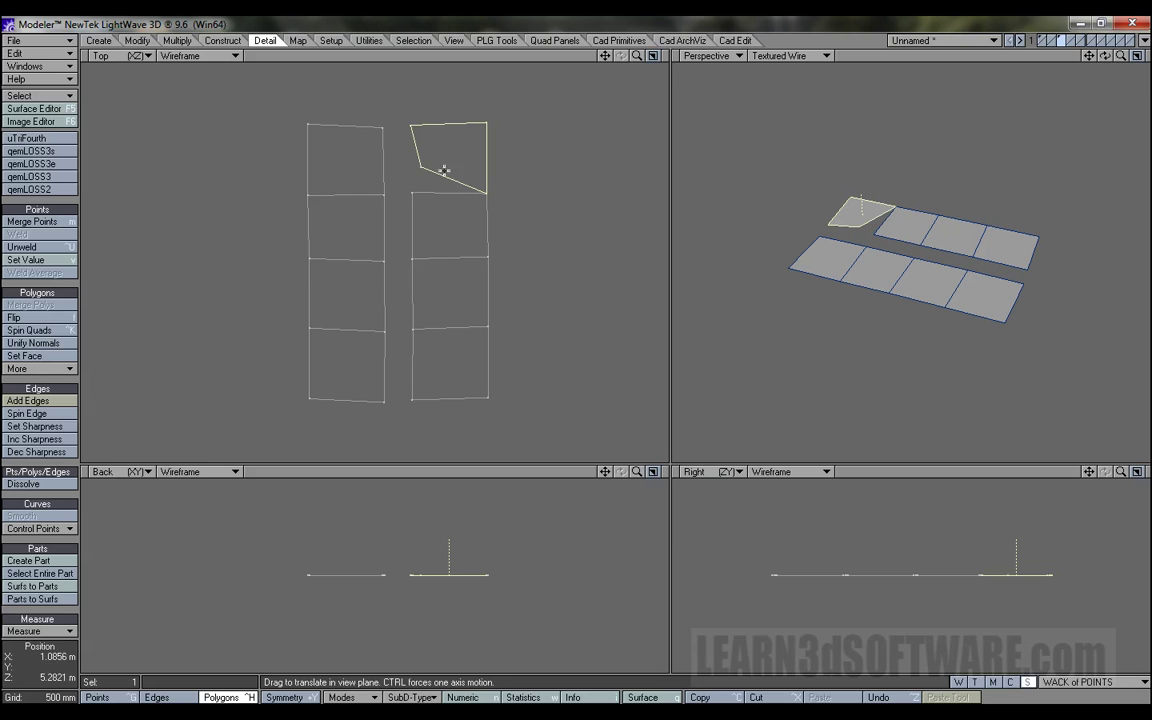
{"action": "key", "text": "u"}
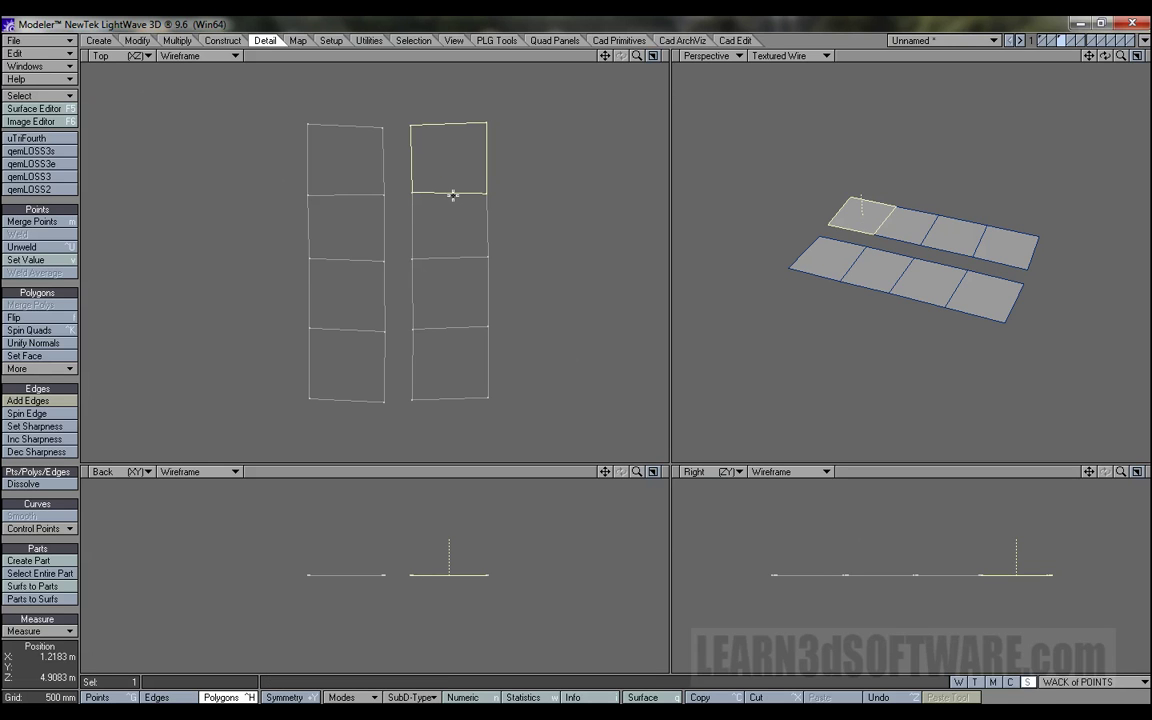
{"action": "left_click", "coordinate": [449, 192]}
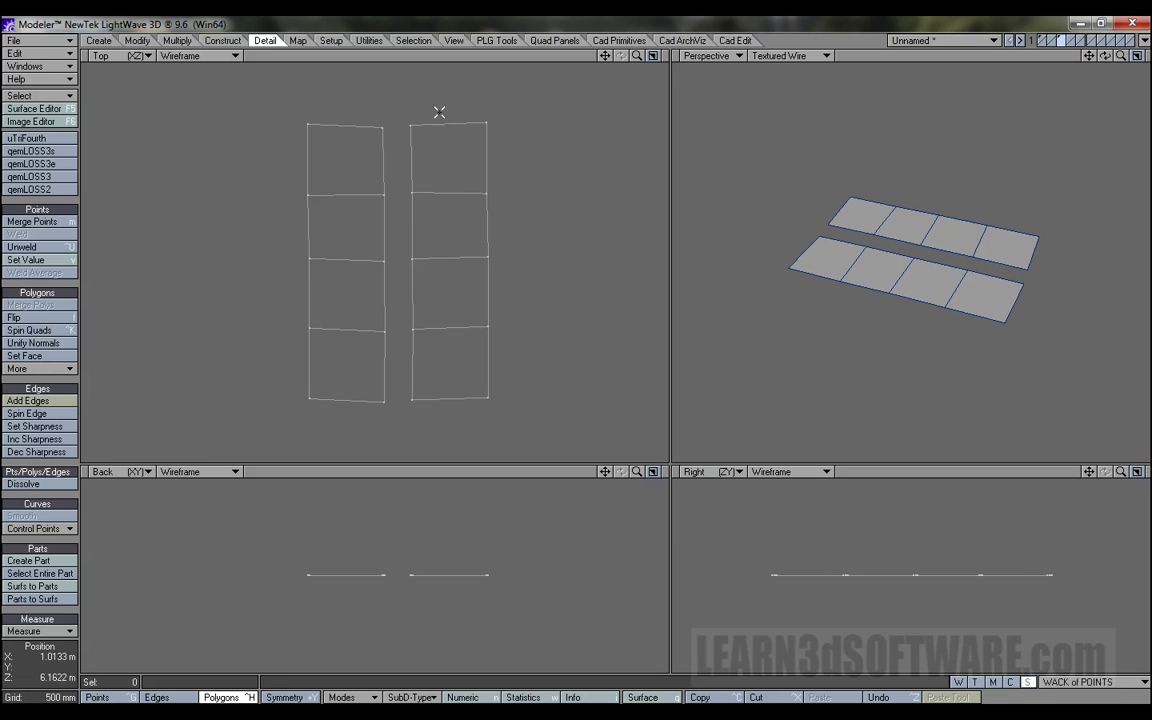
Step: Select the four polygons of the right column and merge their points with Range set to Automatic
{"action": "left_click_drag", "start_coordinate": [447, 100], "coordinate": [453, 444]}
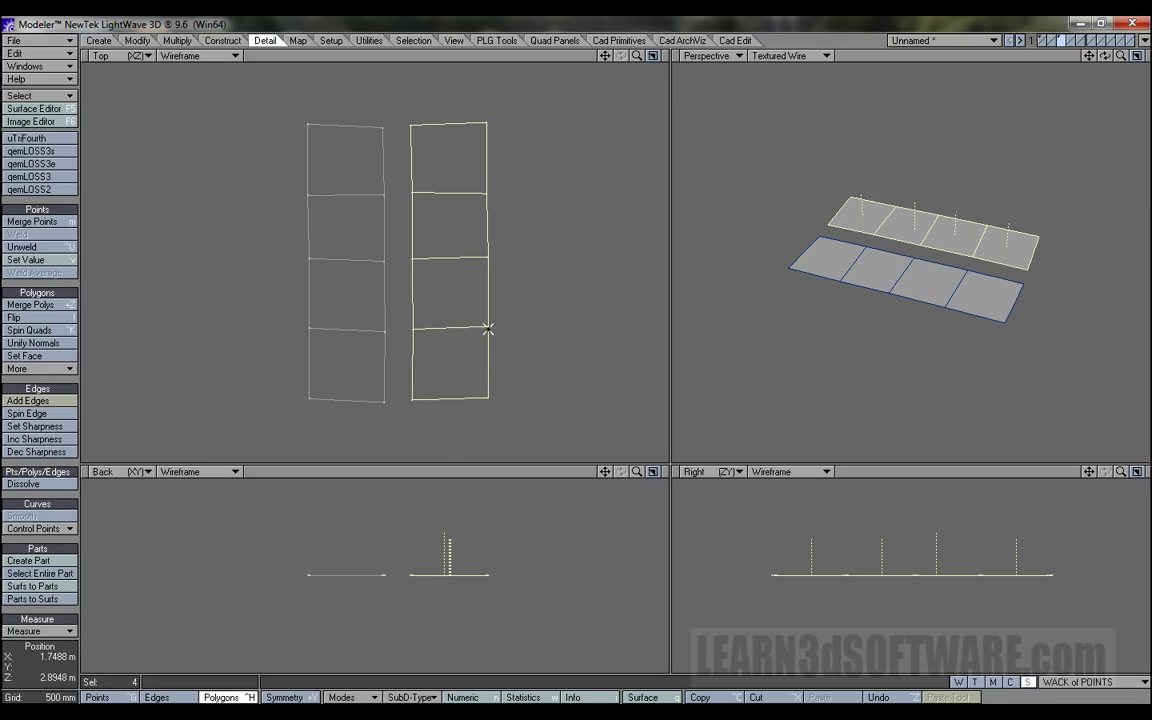
{"action": "key", "text": "m"}
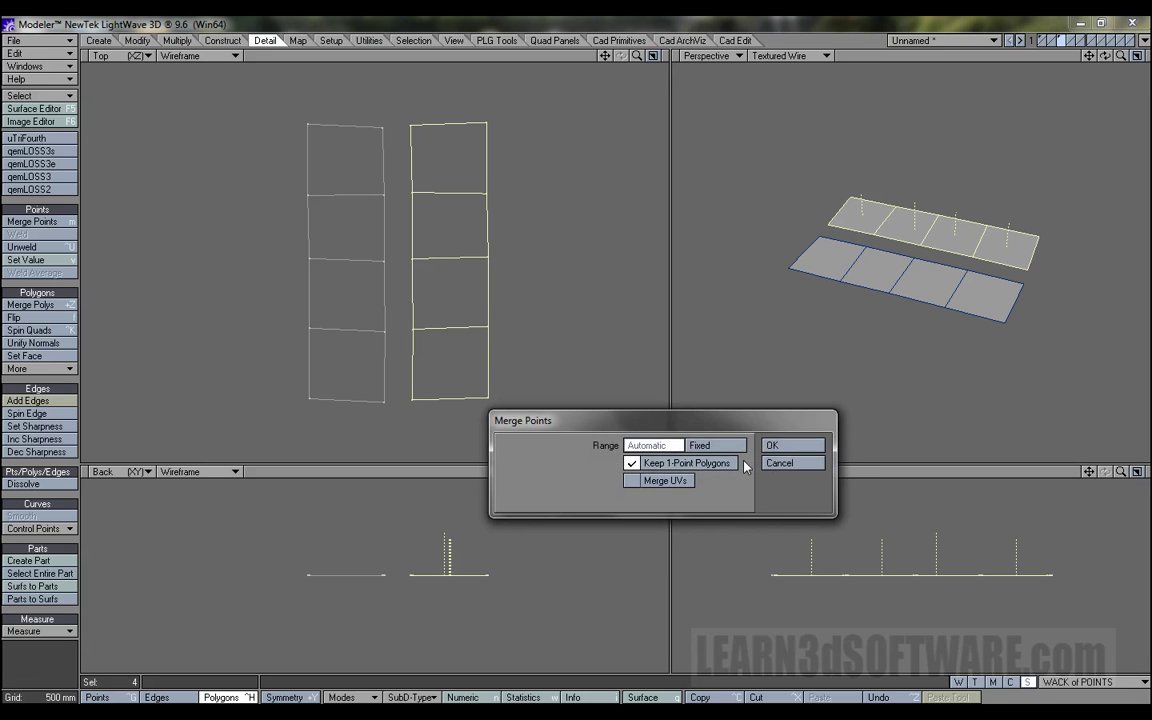
{"action": "left_click", "coordinate": [773, 446]}
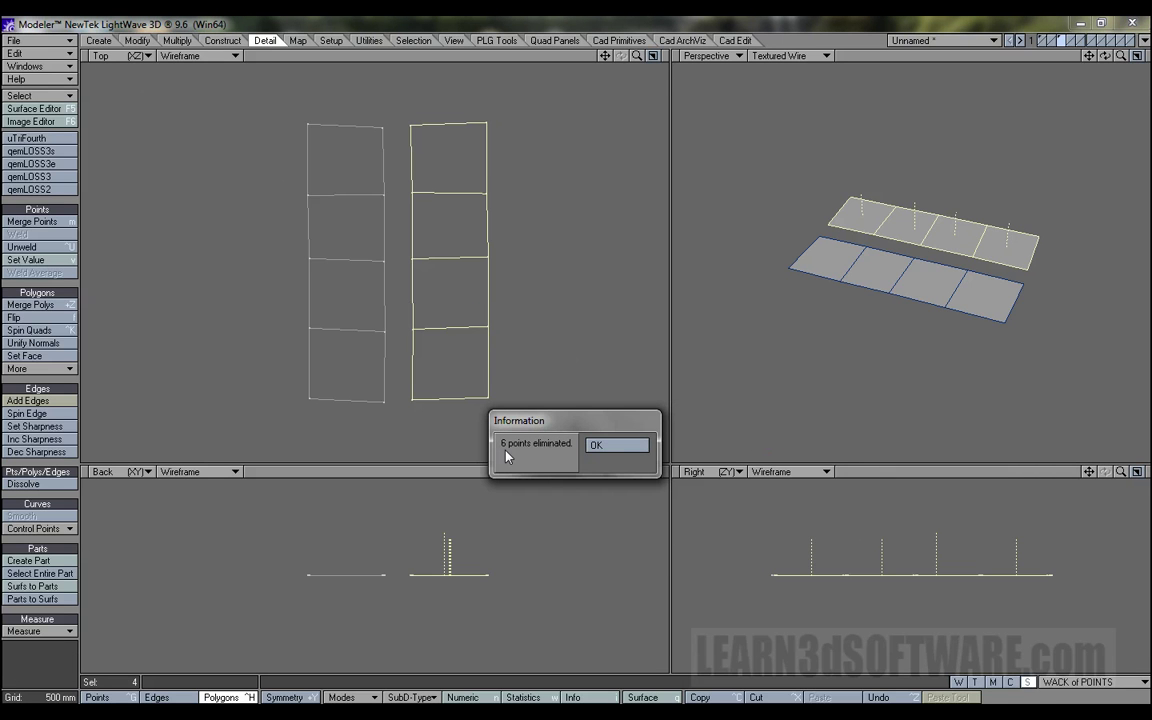
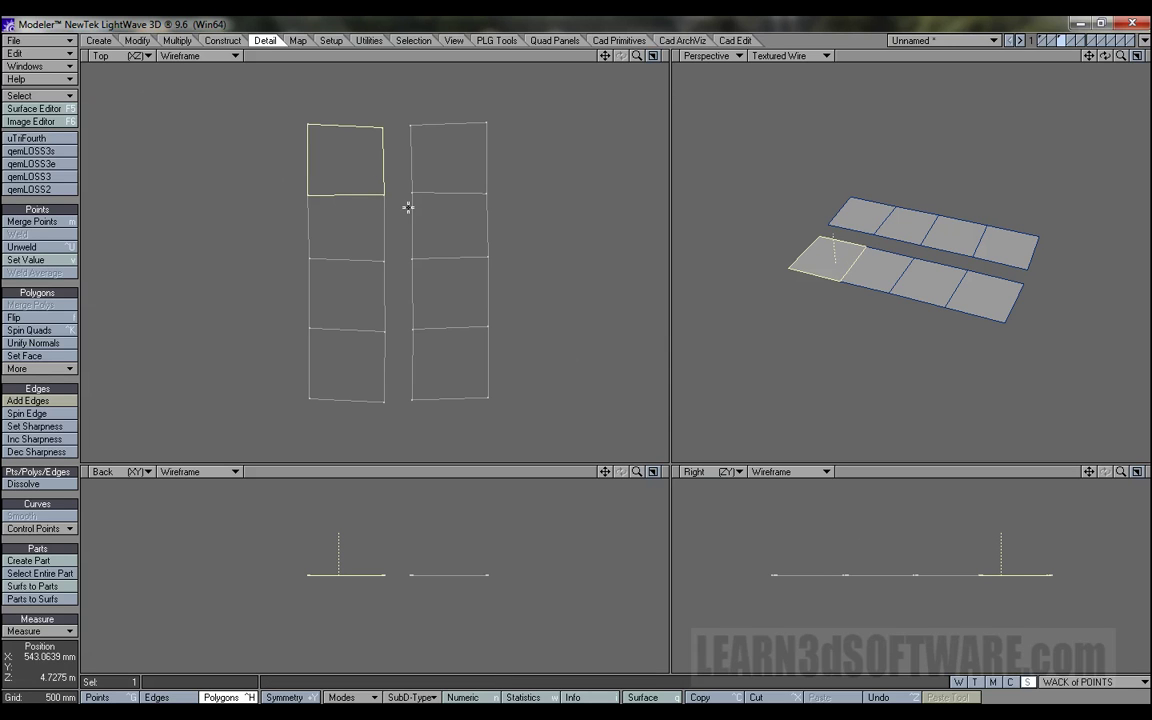
Step: Merge the remaining coincident points with nothing selected, using the Automatic range, and switch to point selection
{"action": "key", "text": "slash"}
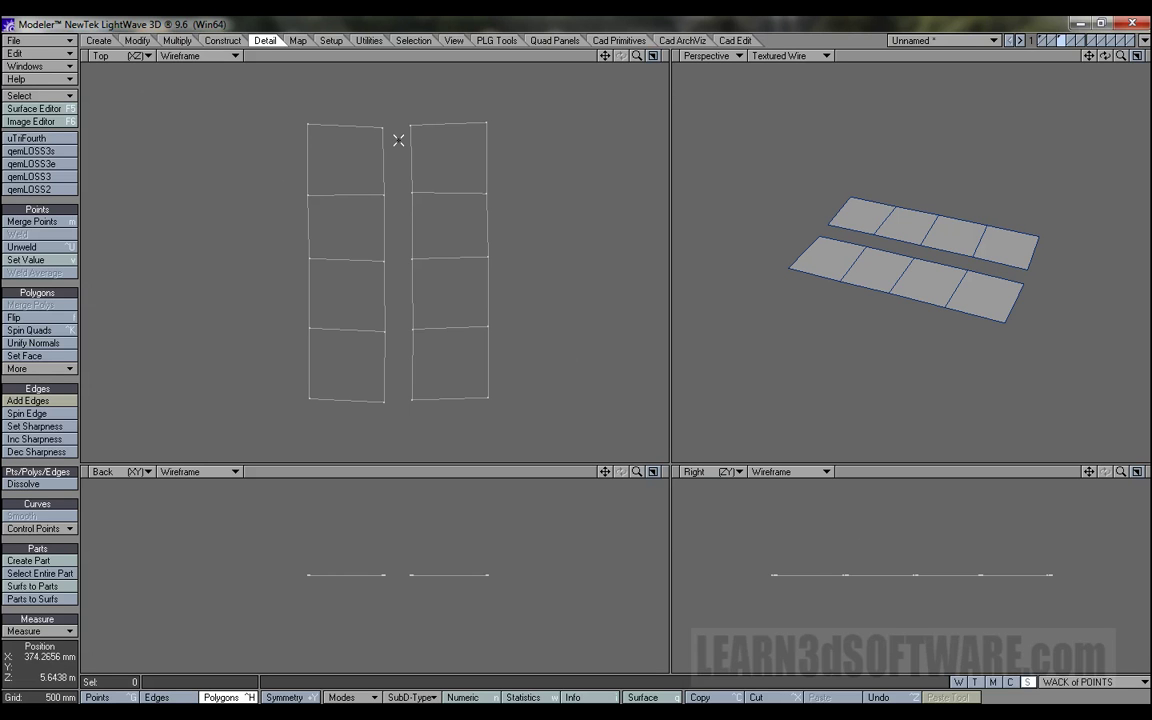
{"action": "key", "text": "m"}
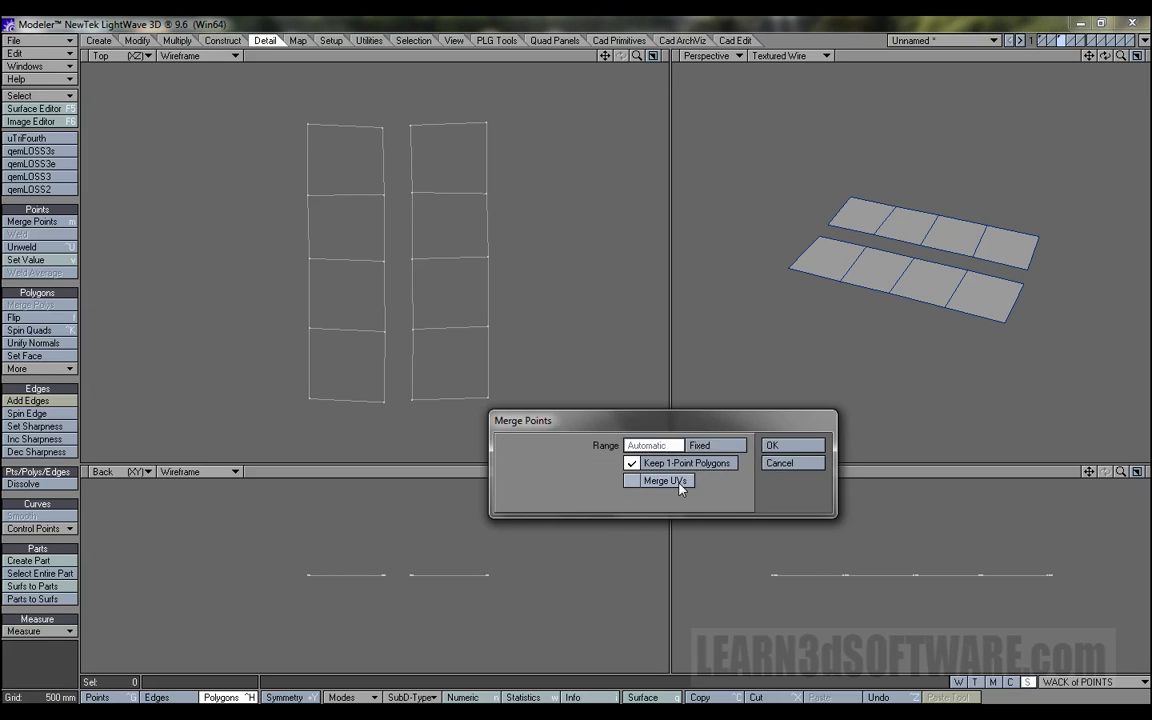
{"action": "left_click", "coordinate": [768, 443]}
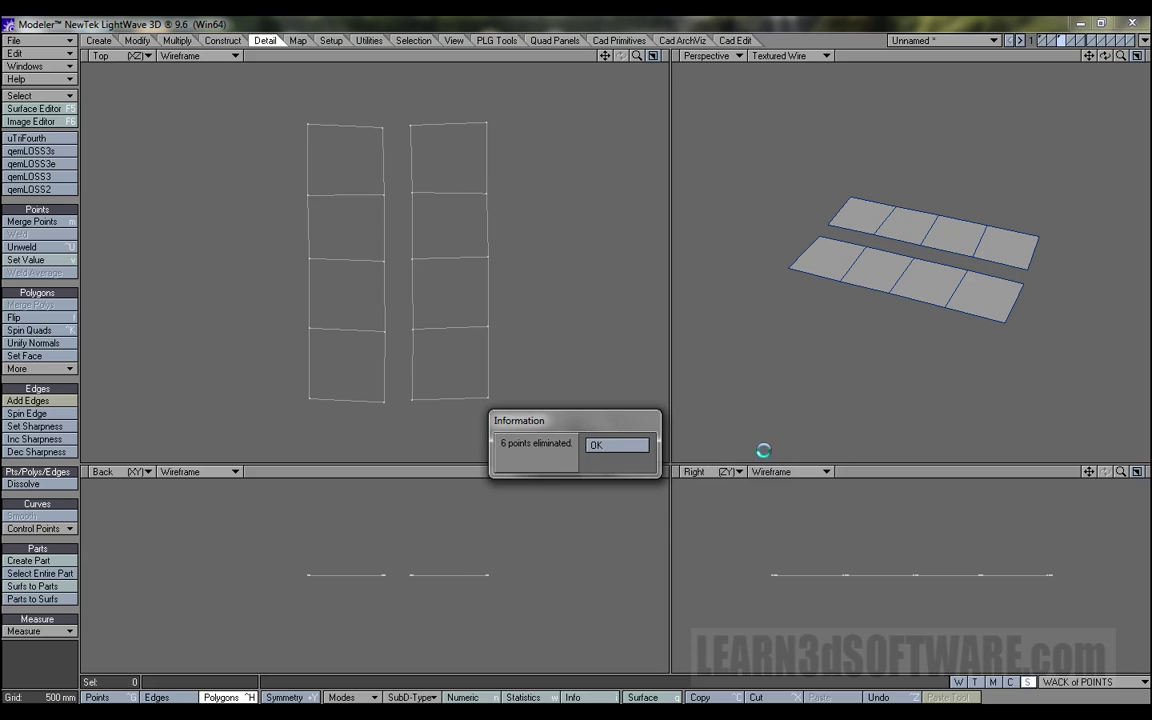
{"action": "left_click", "coordinate": [595, 447]}
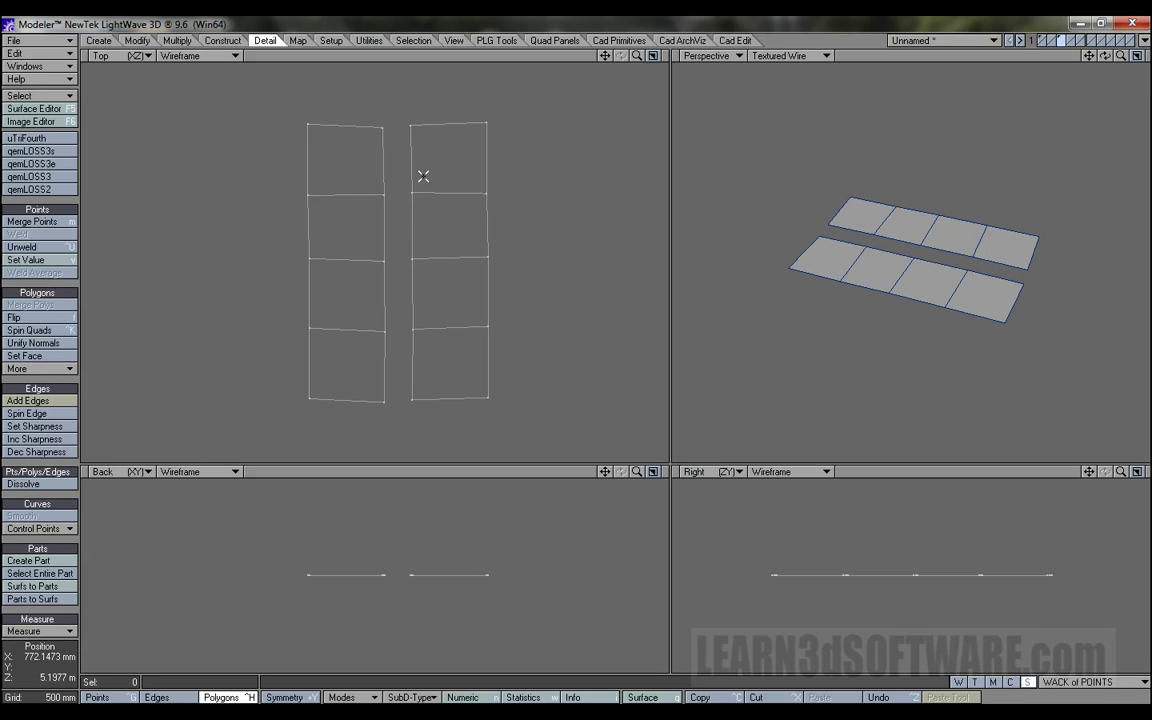
{"action": "key", "text": "ctrl+g"}
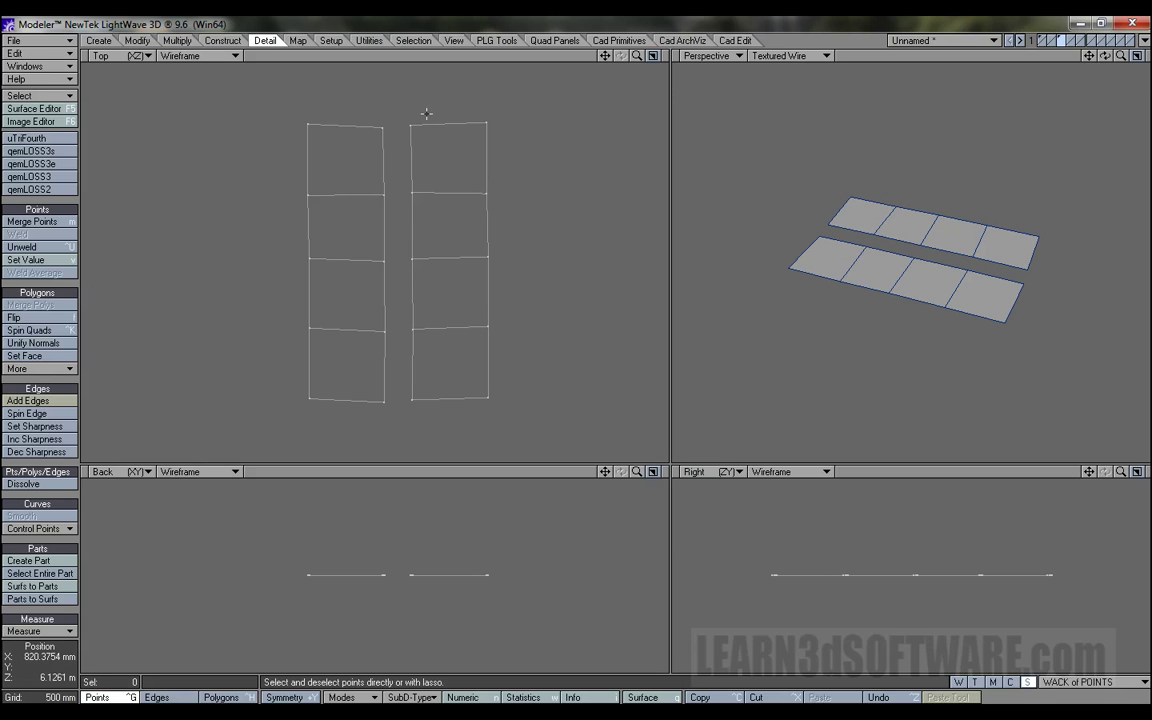